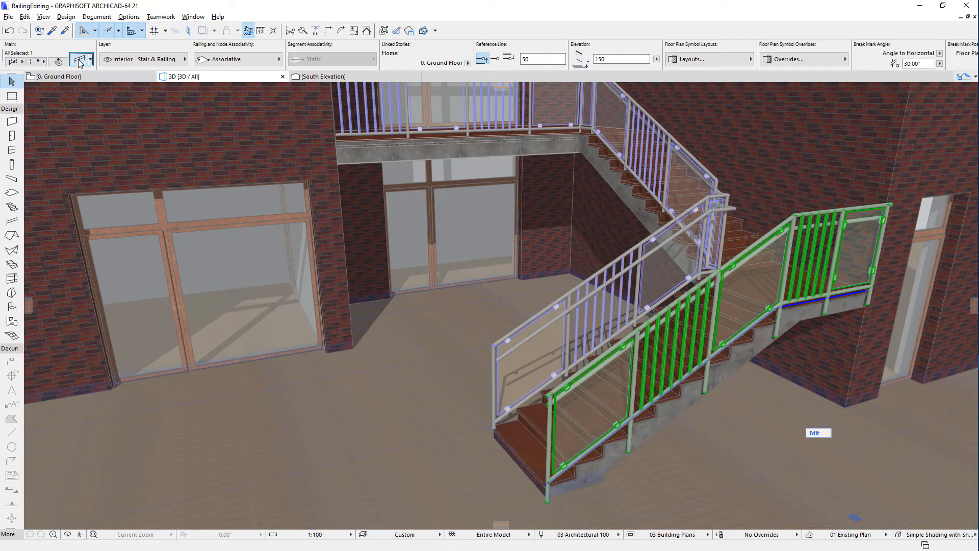
- Clear the selection, reselect the outer railing of the lower stair flight in 3D, and open it in Railing Edit Mode
{"action": "left_click", "coordinate": [79, 59]}
{"action": "key", "text": "Escape"}
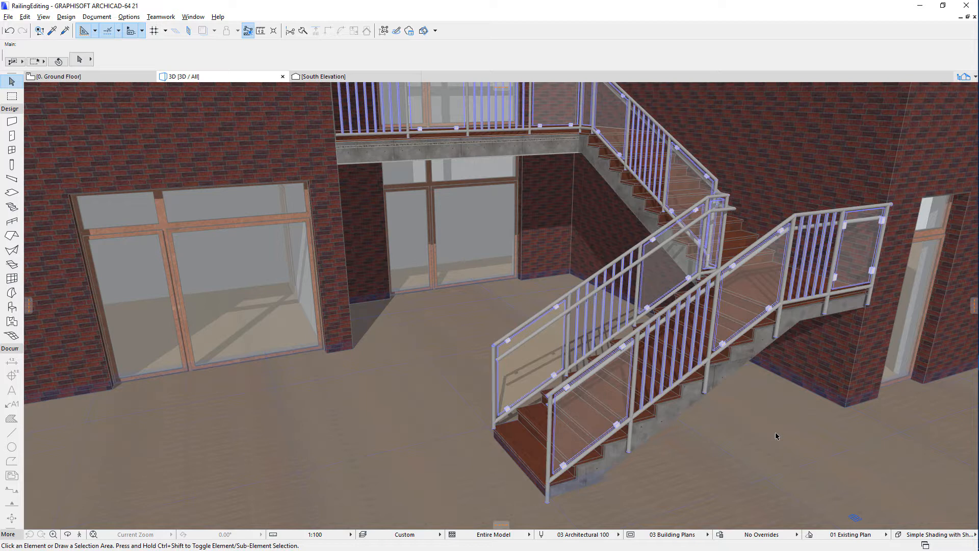
{"action": "left_click", "coordinate": [795, 218]}
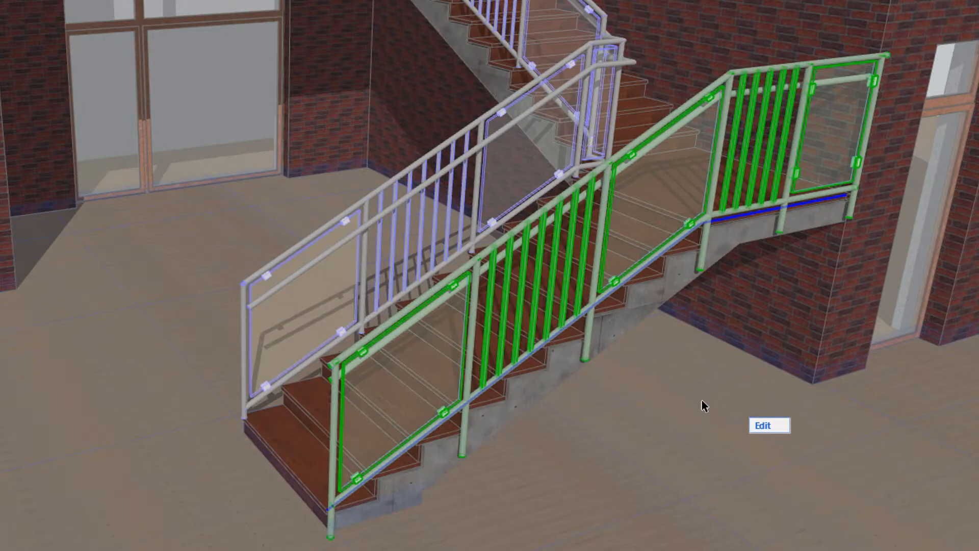
{"action": "left_click", "coordinate": [781, 424]}
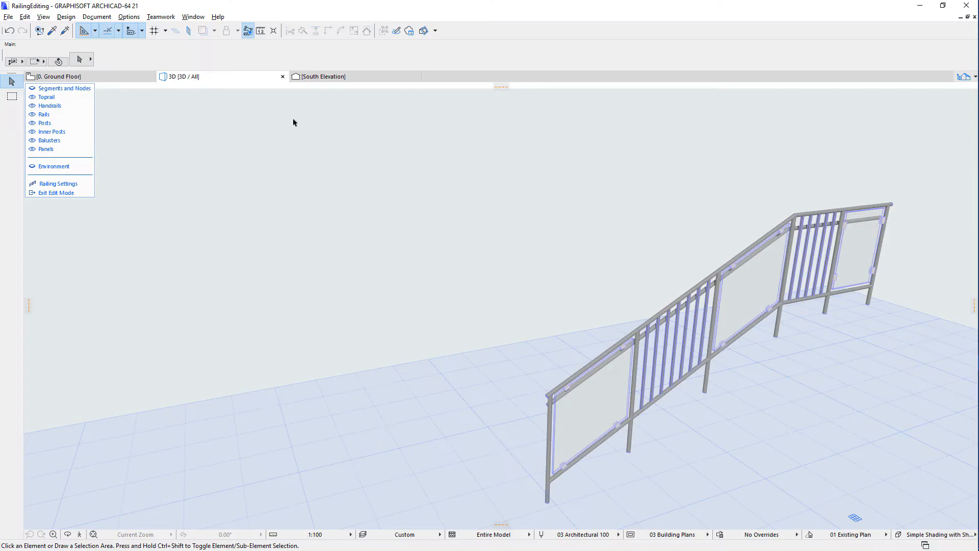
{"action": "right_click", "coordinate": [256, 80]}
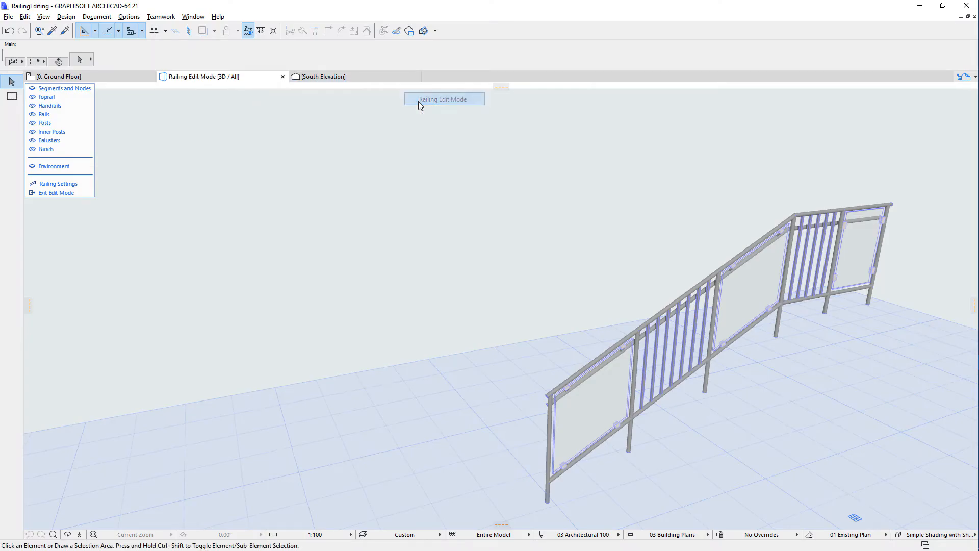
{"action": "left_click", "coordinate": [420, 100]}
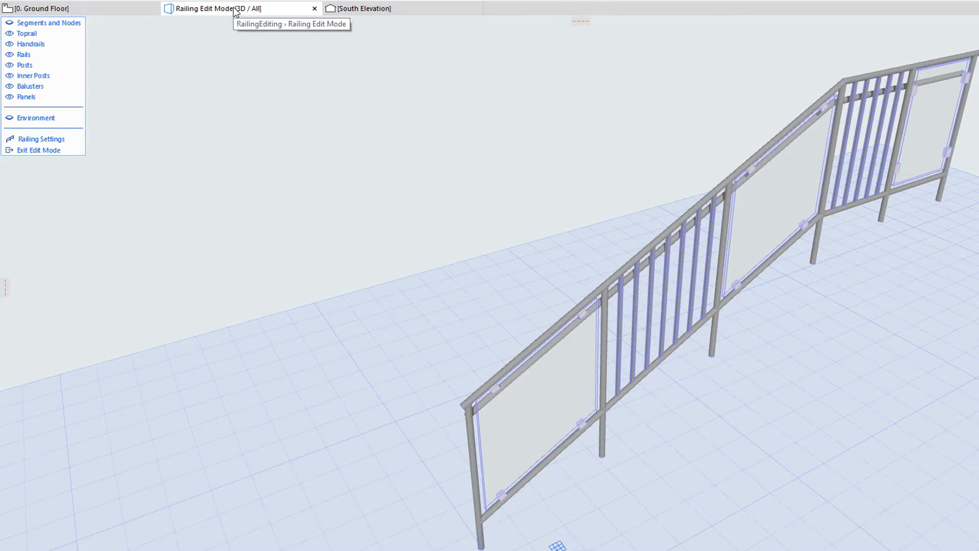
- Examine how Railing Edit Mode presents the railing in the Ground Floor plan, South Elevation and 3D view
{"action": "left_click", "coordinate": [126, 12]}
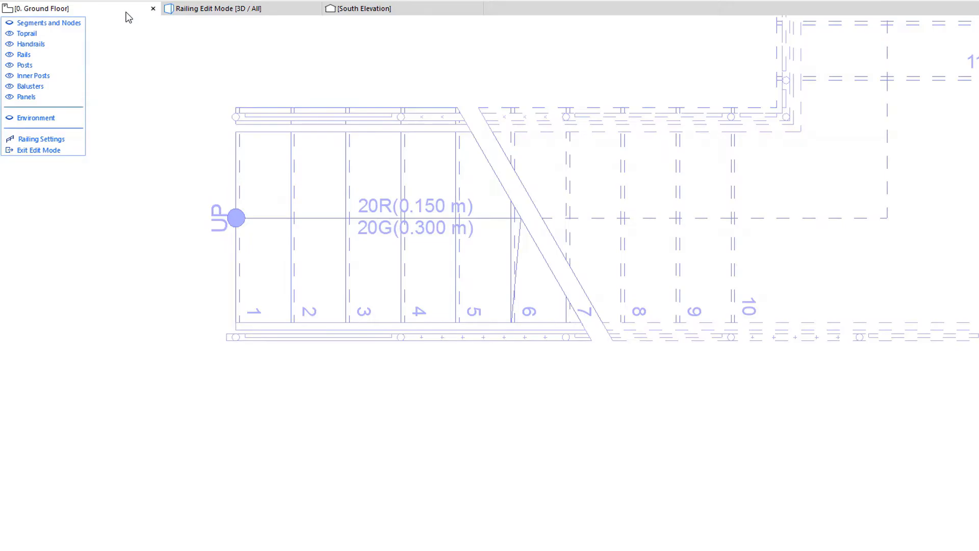
{"action": "left_click", "coordinate": [380, 10]}
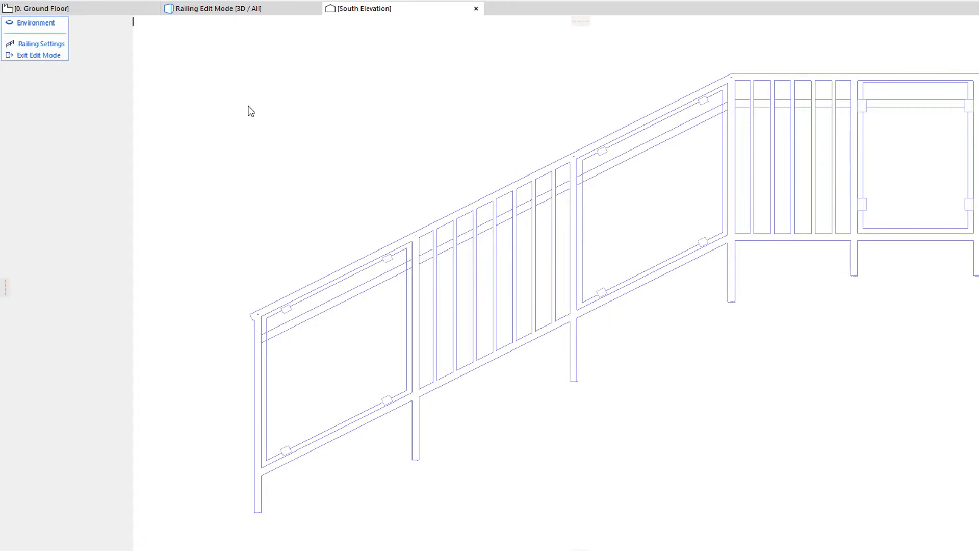
{"action": "left_click", "coordinate": [282, 10]}
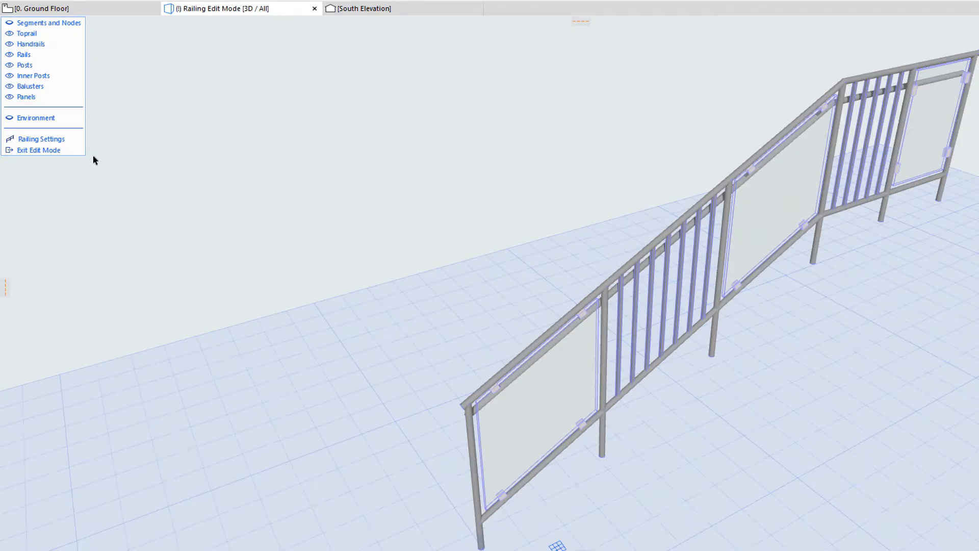
{"action": "left_click", "coordinate": [127, 16]}
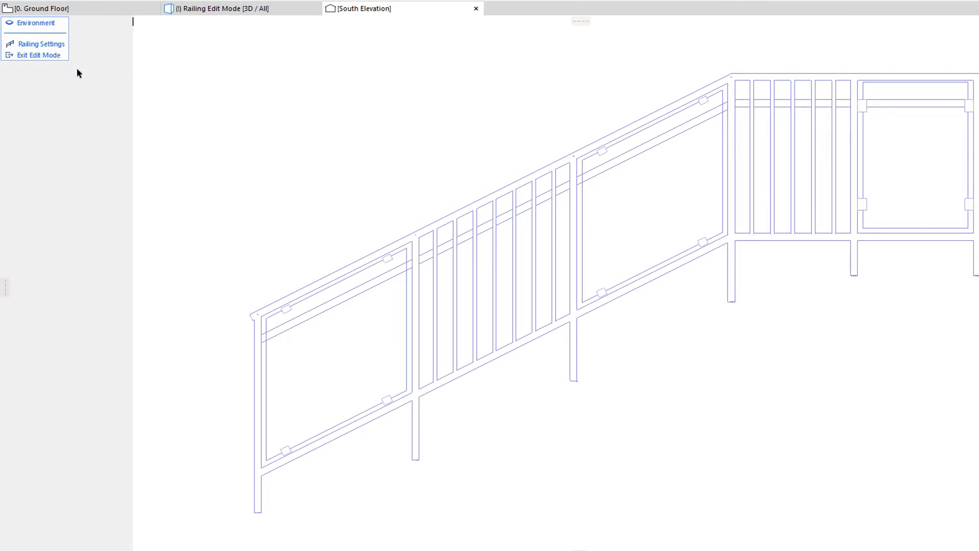
{"action": "left_click", "coordinate": [214, 10]}
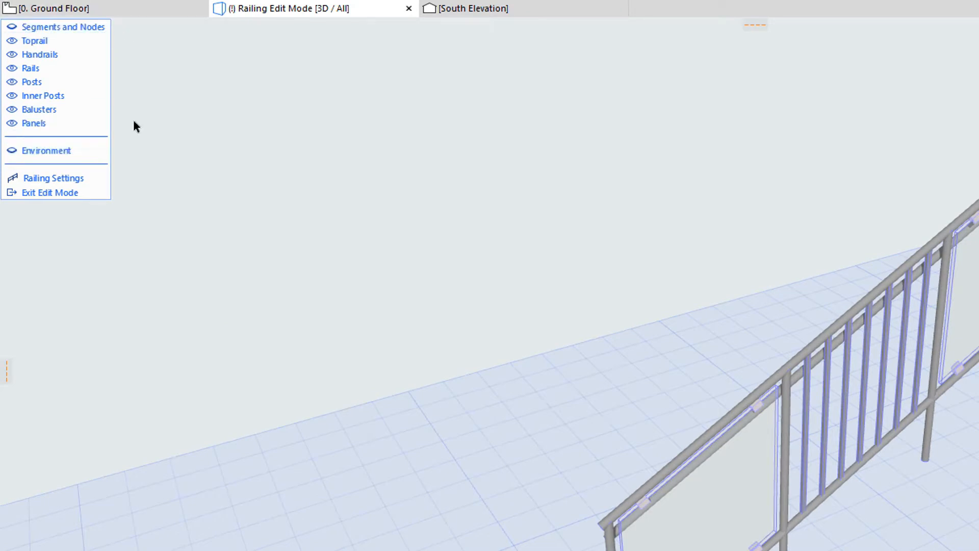
- Hide the railing's panels, balusters, inner posts, posts, rails, handrails and toprail, and show only Segments and Nodes
{"action": "left_click", "coordinate": [9, 125]}
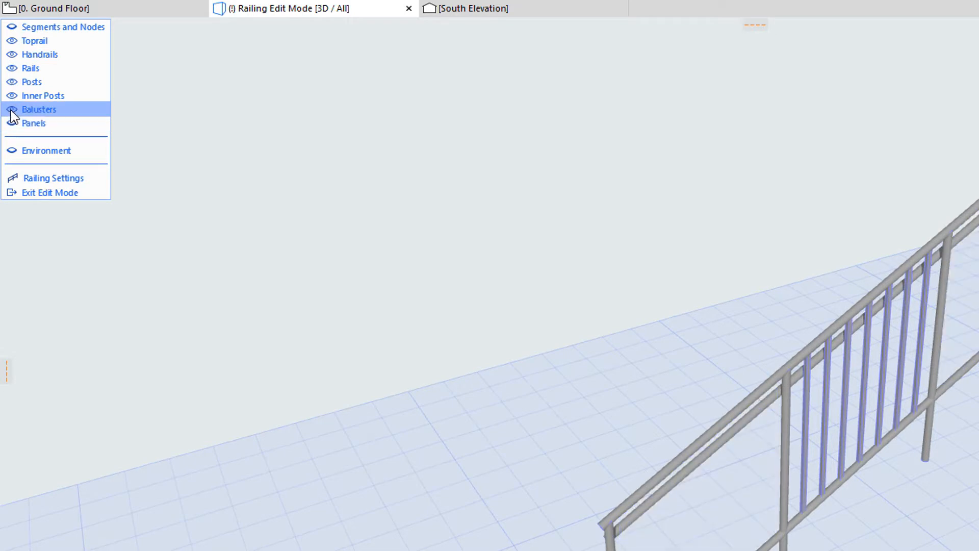
{"action": "left_click", "coordinate": [11, 110]}
{"action": "left_click", "coordinate": [11, 97]}
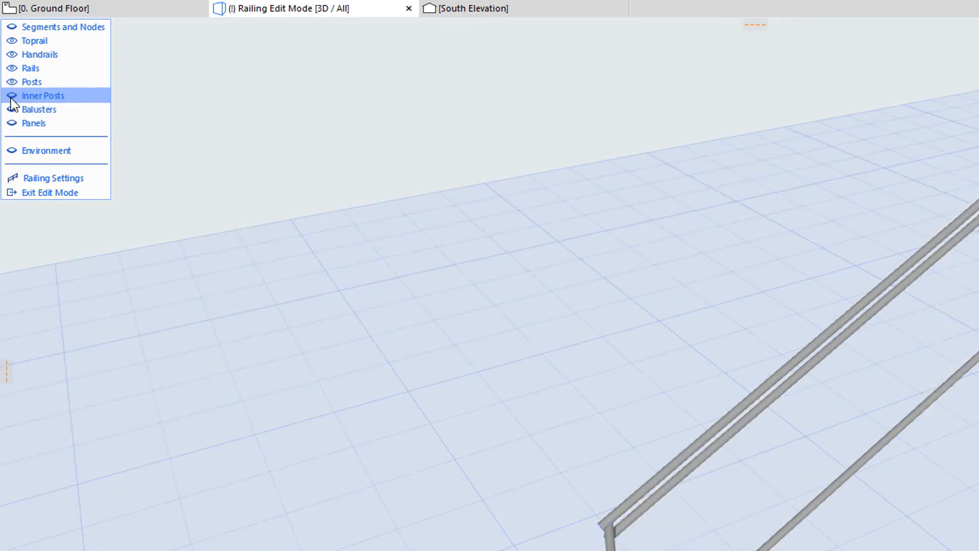
{"action": "left_click", "coordinate": [18, 80]}
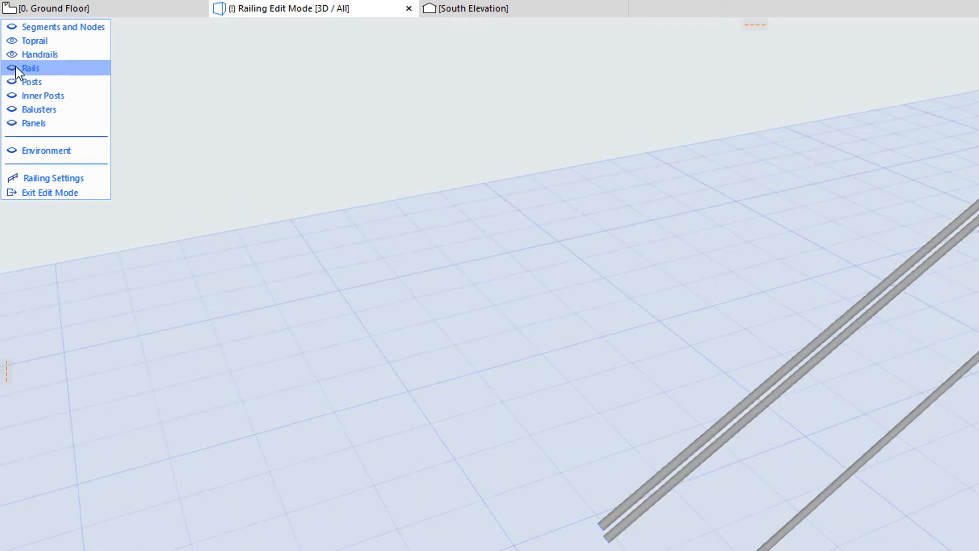
{"action": "left_click", "coordinate": [15, 66]}
{"action": "left_click", "coordinate": [11, 55]}
{"action": "left_click", "coordinate": [11, 41]}
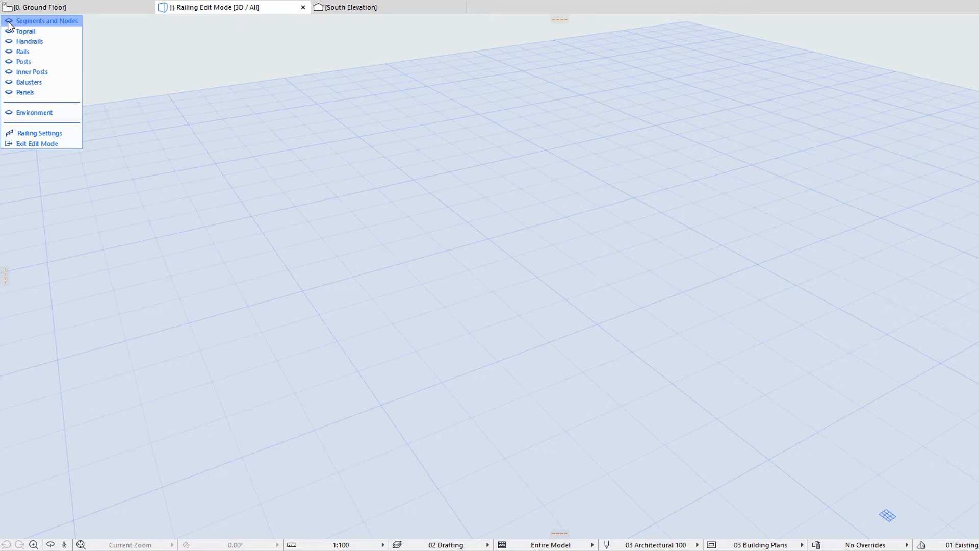
{"action": "left_click", "coordinate": [8, 22]}
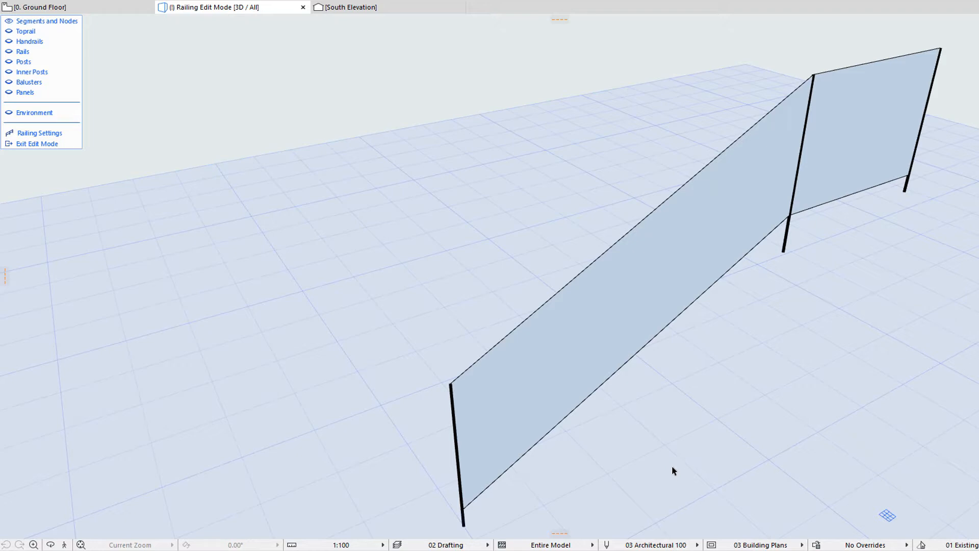
- Select the railing's lower start node and middle node, and examine the graphical editing options offered for the start node
{"action": "left_click", "coordinate": [465, 524]}
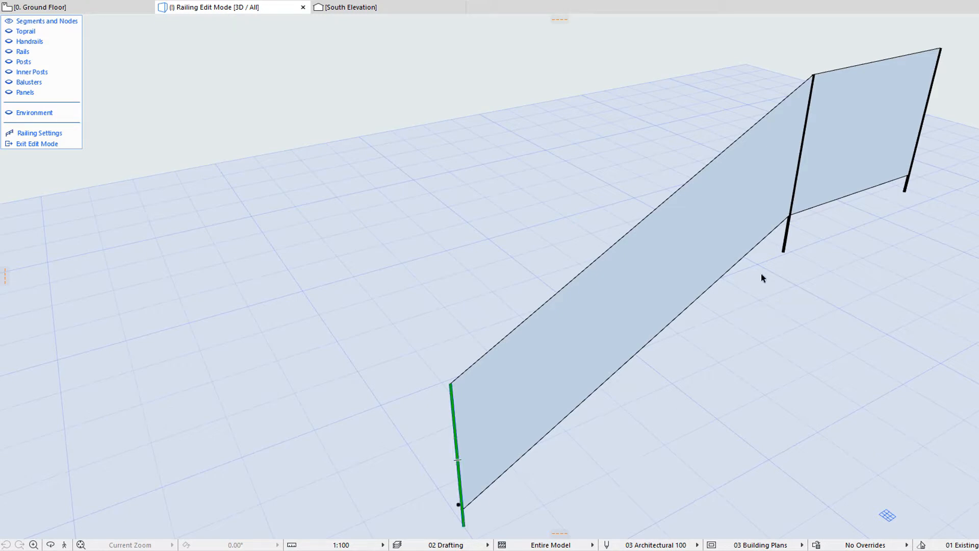
{"action": "left_click", "coordinate": [785, 248]}
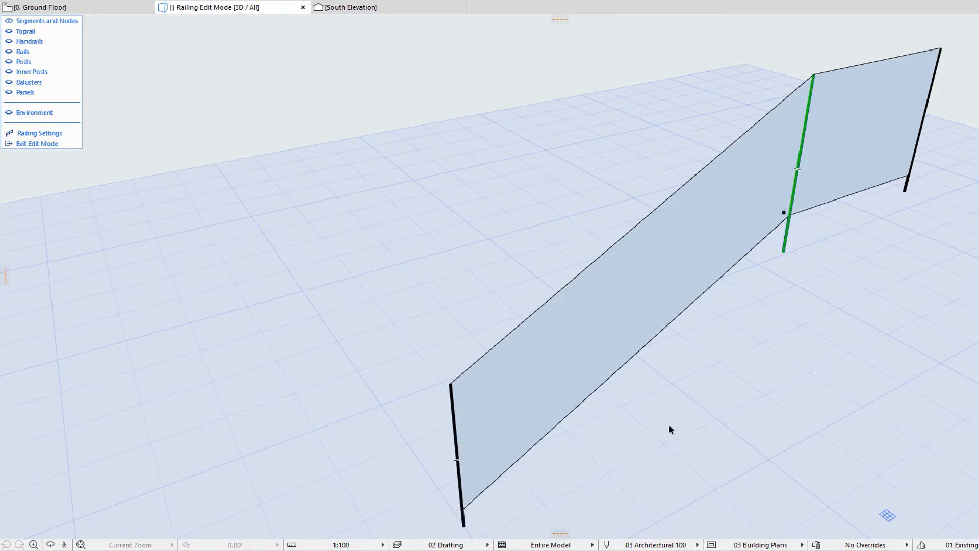
{"action": "left_click", "coordinate": [464, 522]}
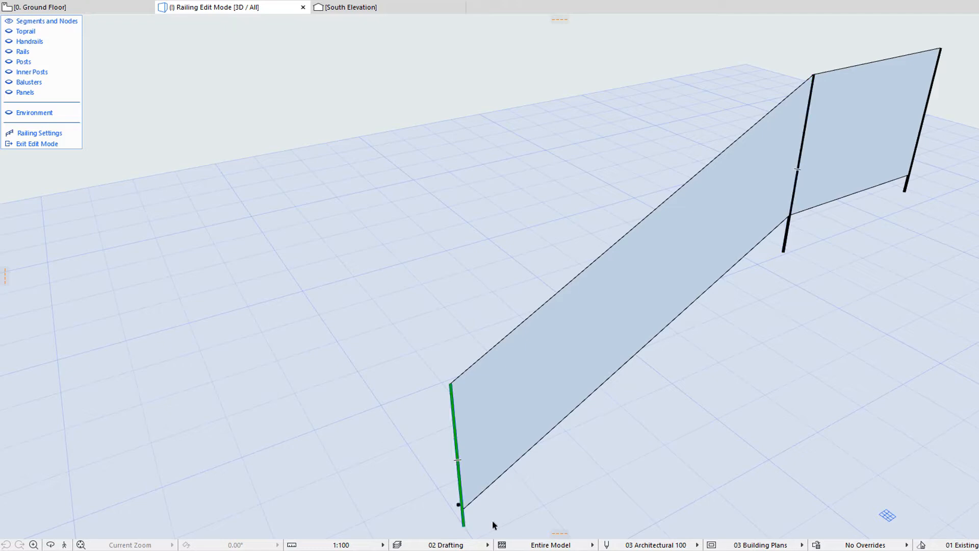
{"action": "left_click", "coordinate": [458, 504]}
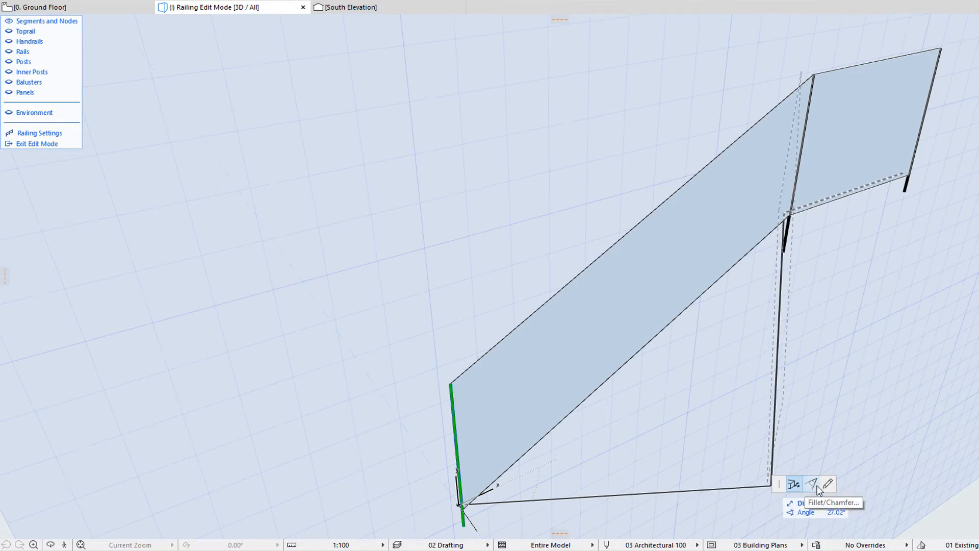
{"action": "key", "text": "Escape"}
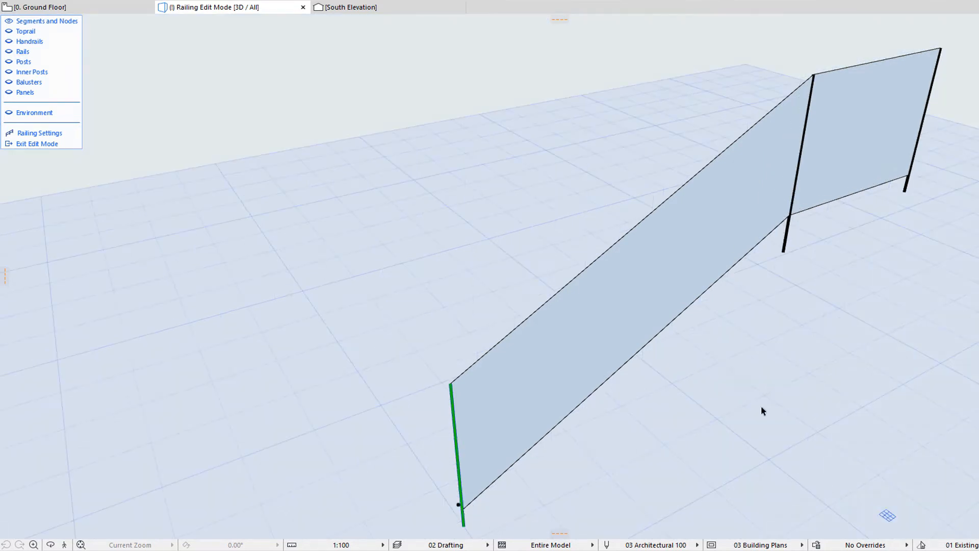
- Select the sloped railing segment and examine its graphical editing options, leaving the segment unedited and deselected
{"action": "left_click", "coordinate": [624, 246]}
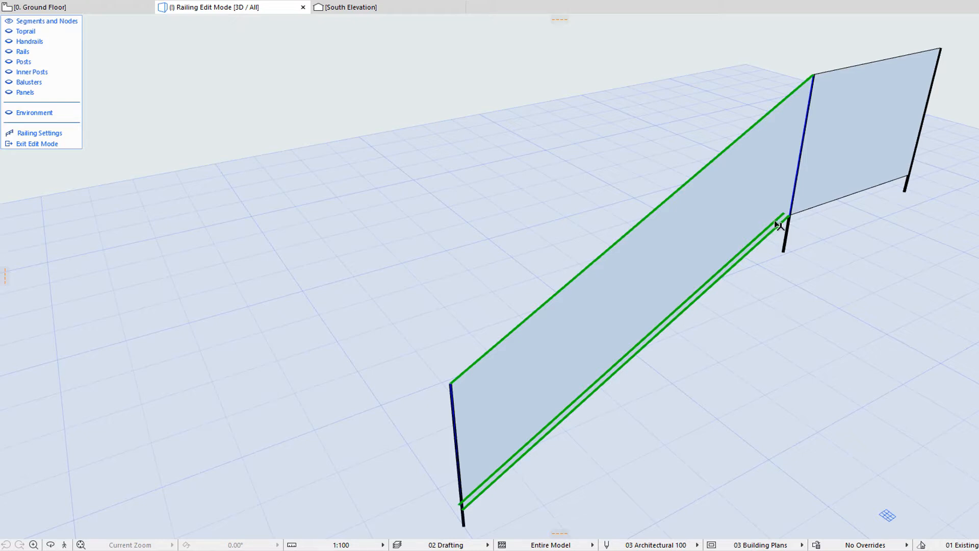
{"action": "left_click", "coordinate": [666, 323]}
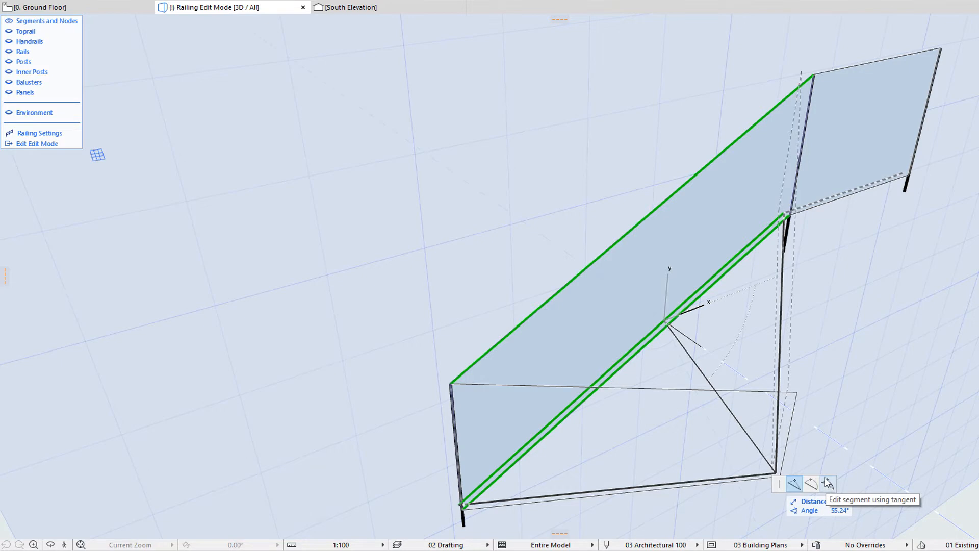
{"action": "key", "text": "Escape"}
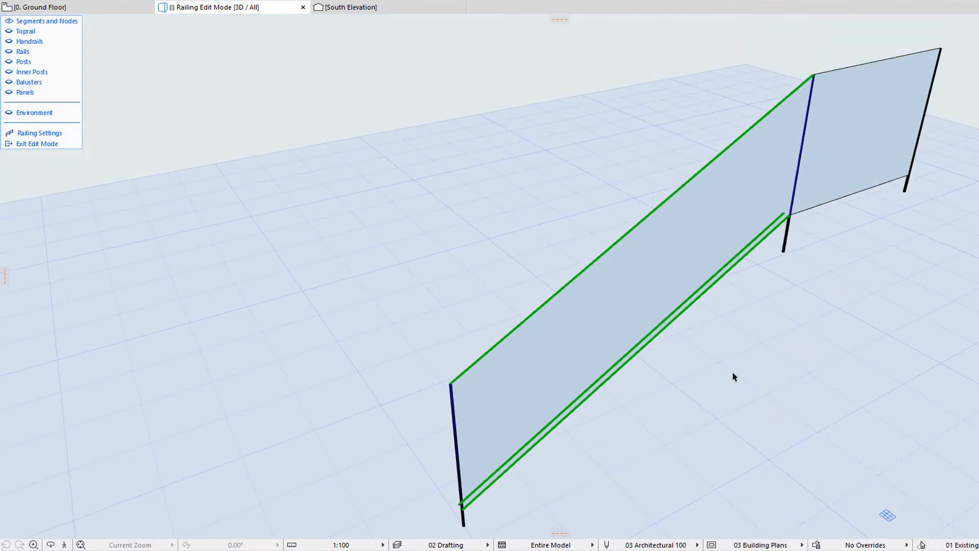
{"action": "key", "text": "Escape"}
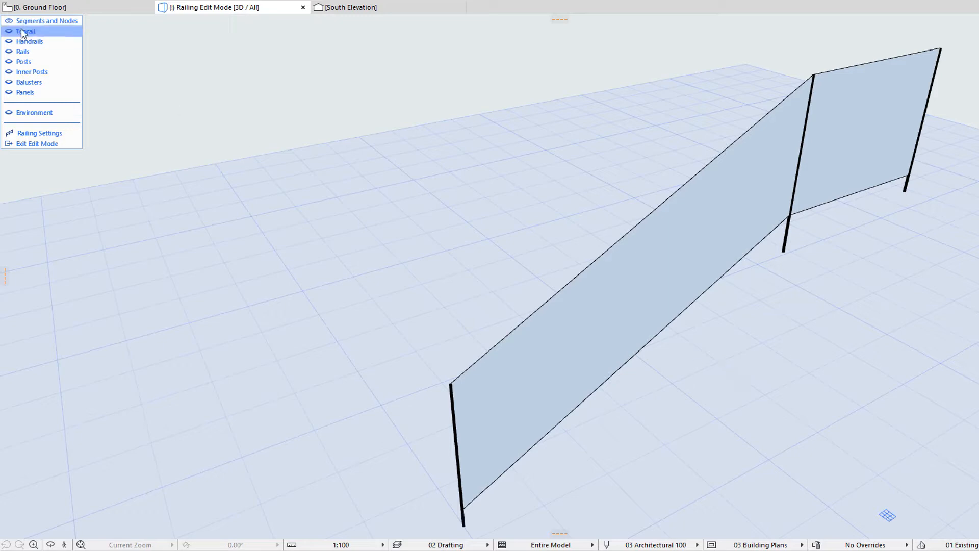
- Hide Segments and Nodes, and show the toprail, handrails, rails, posts, inner posts, balusters and panels
{"action": "left_click", "coordinate": [9, 21]}
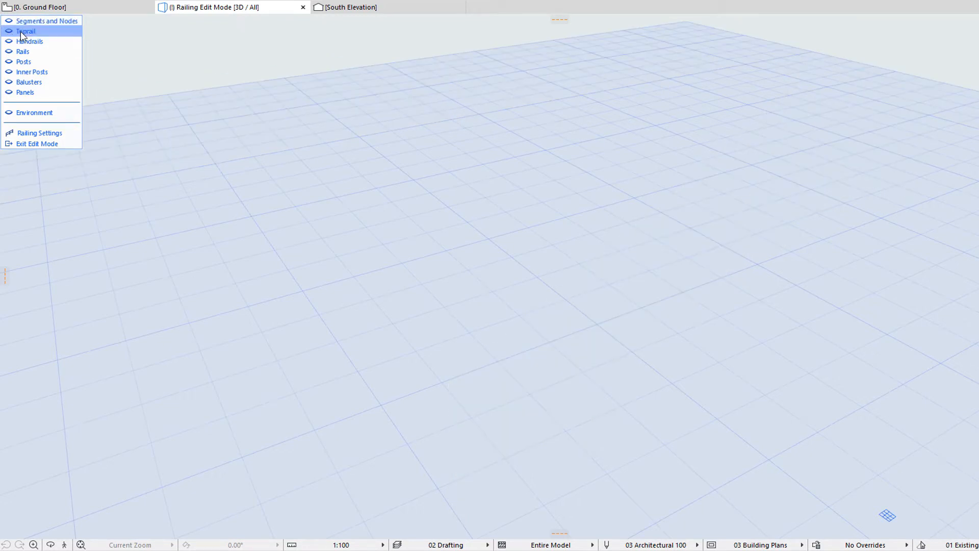
{"action": "left_click", "coordinate": [60, 34]}
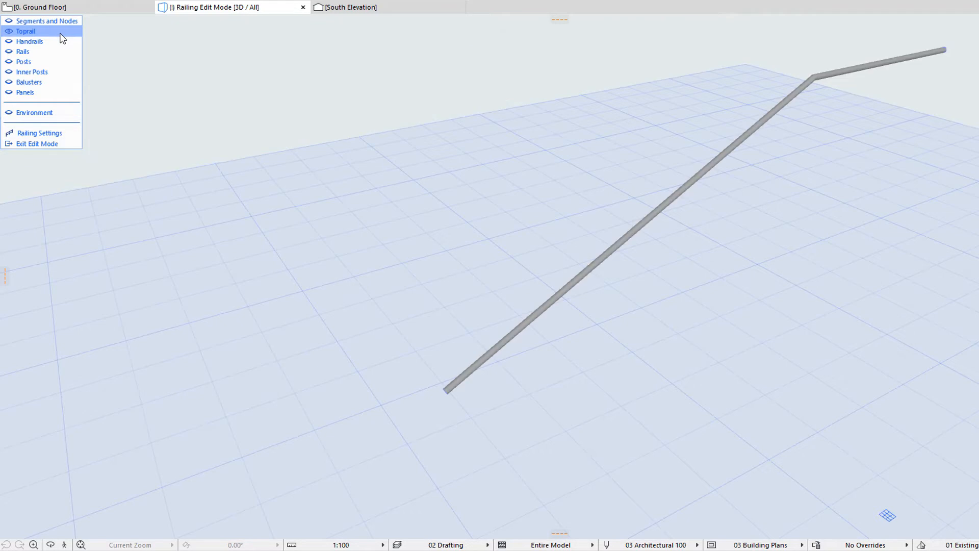
{"action": "left_click", "coordinate": [59, 43]}
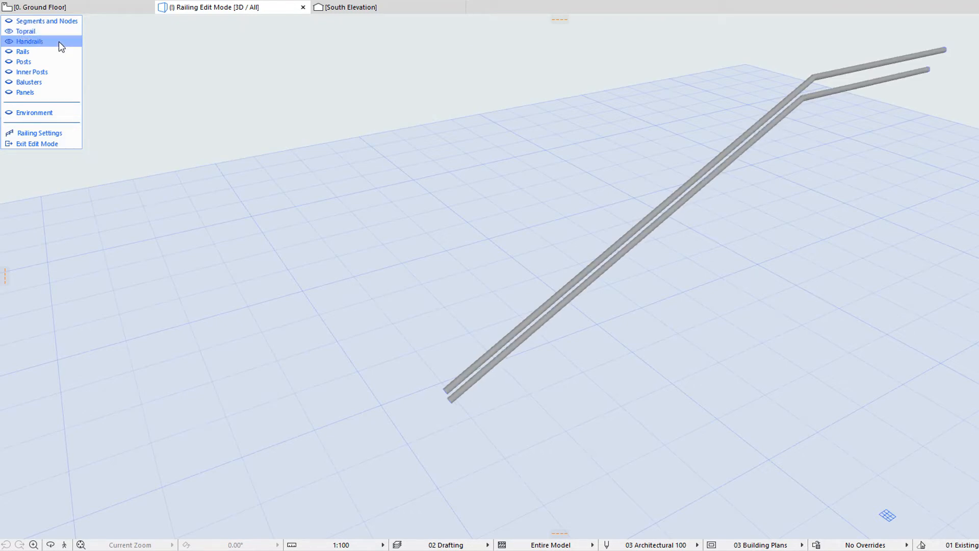
{"action": "left_click", "coordinate": [59, 49]}
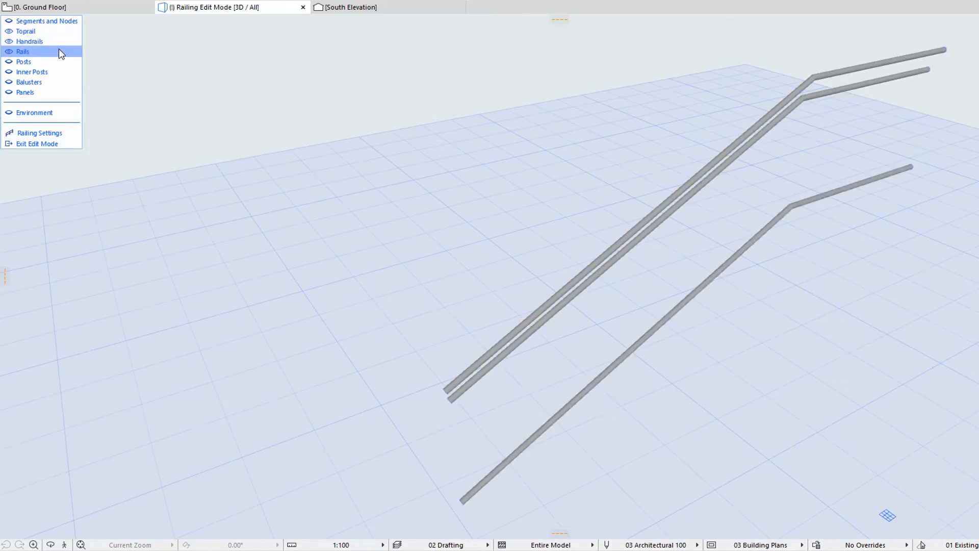
{"action": "left_click", "coordinate": [60, 59]}
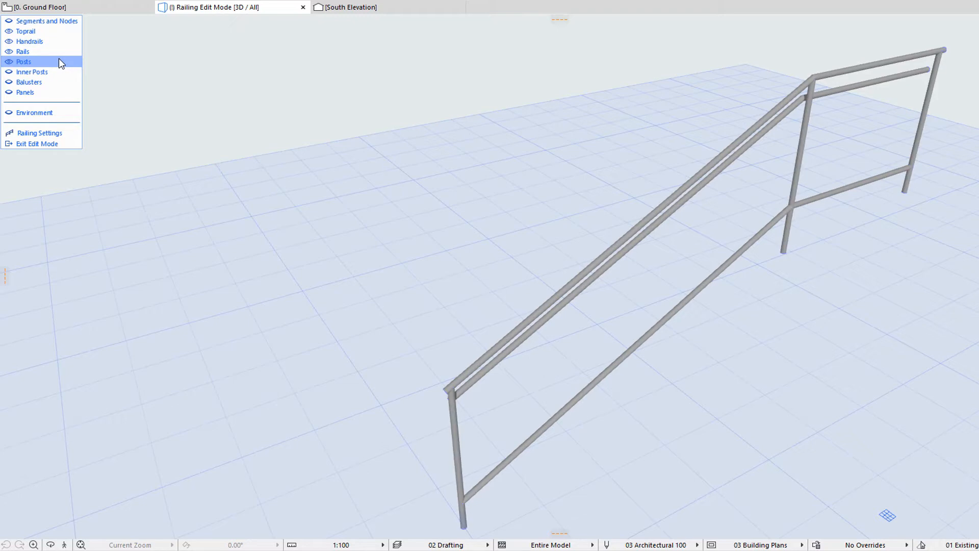
{"action": "left_click", "coordinate": [59, 71]}
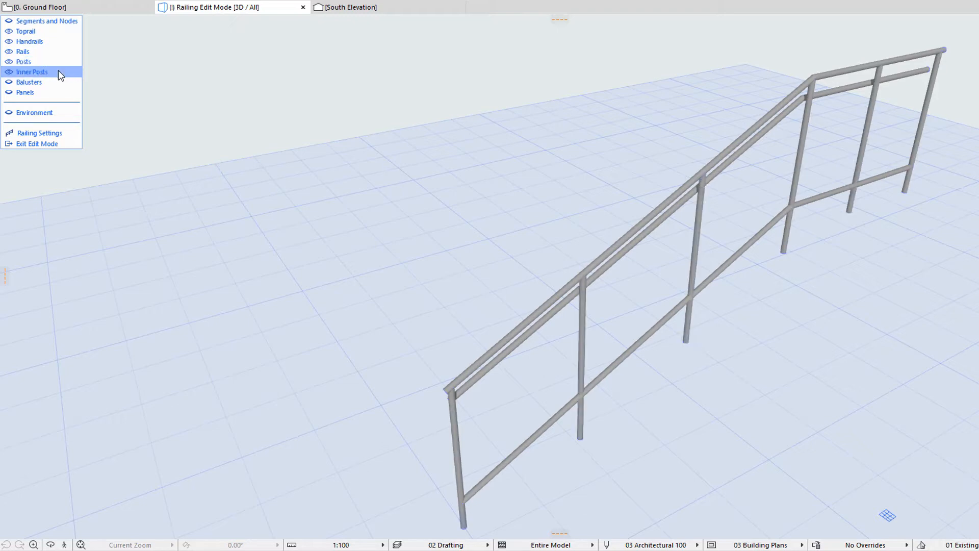
{"action": "left_click", "coordinate": [56, 81]}
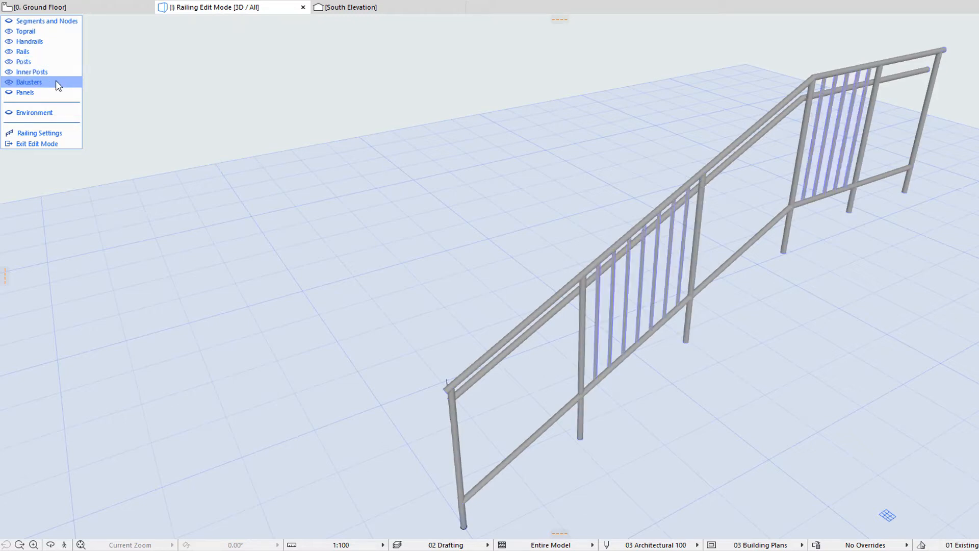
{"action": "left_click", "coordinate": [56, 91]}
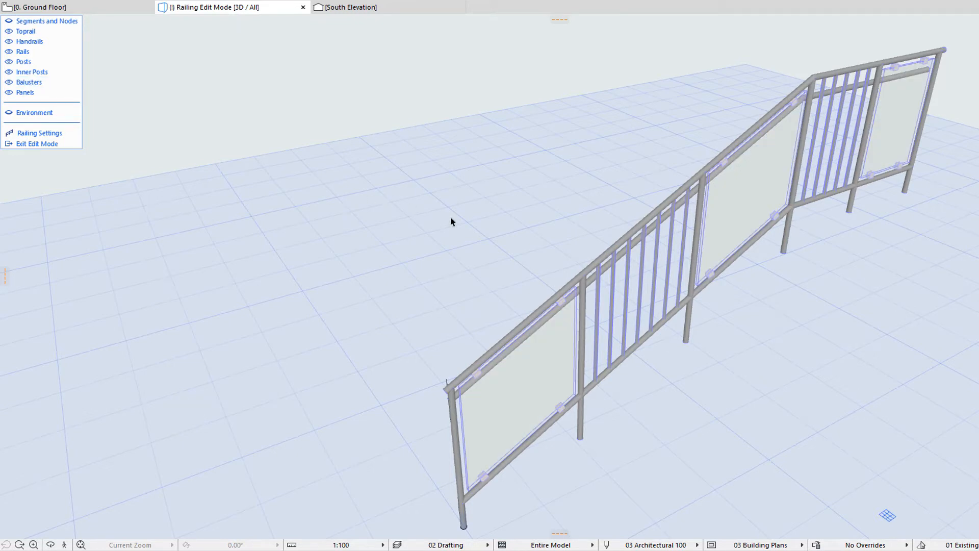
- Select the railing's toprail and preview shifting it sideways and changing its height
{"action": "left_click", "coordinate": [529, 321]}
{"action": "left_click", "coordinate": [534, 310]}
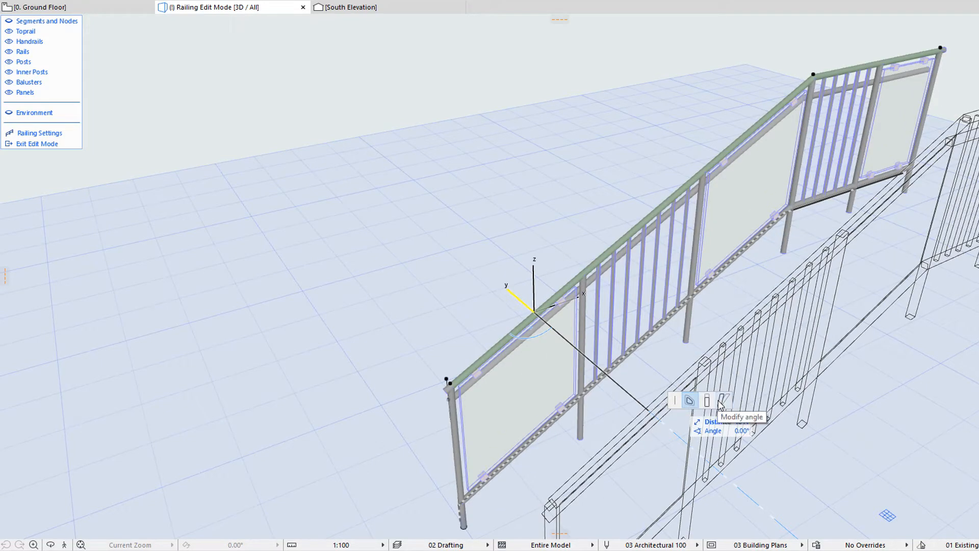
{"action": "left_click", "coordinate": [691, 400]}
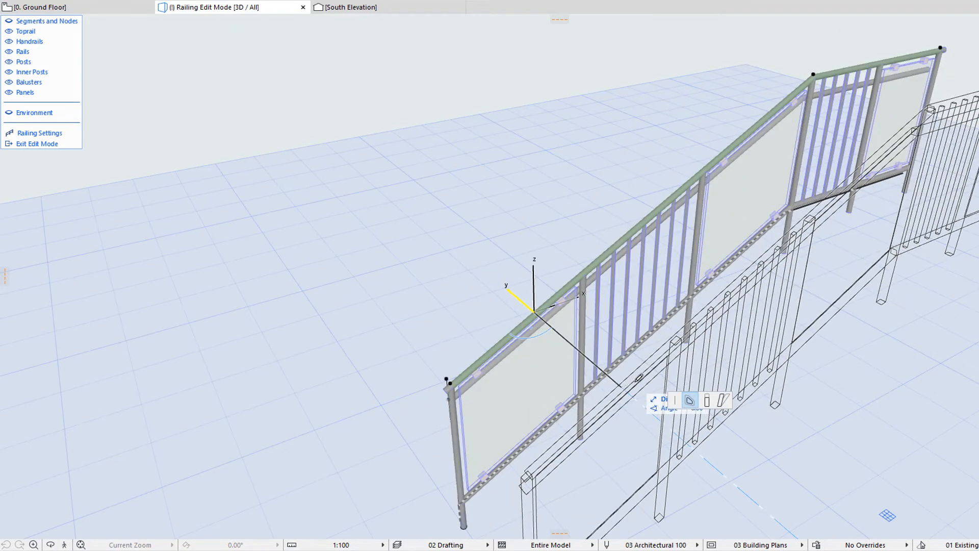
{"action": "left_click", "coordinate": [707, 401]}
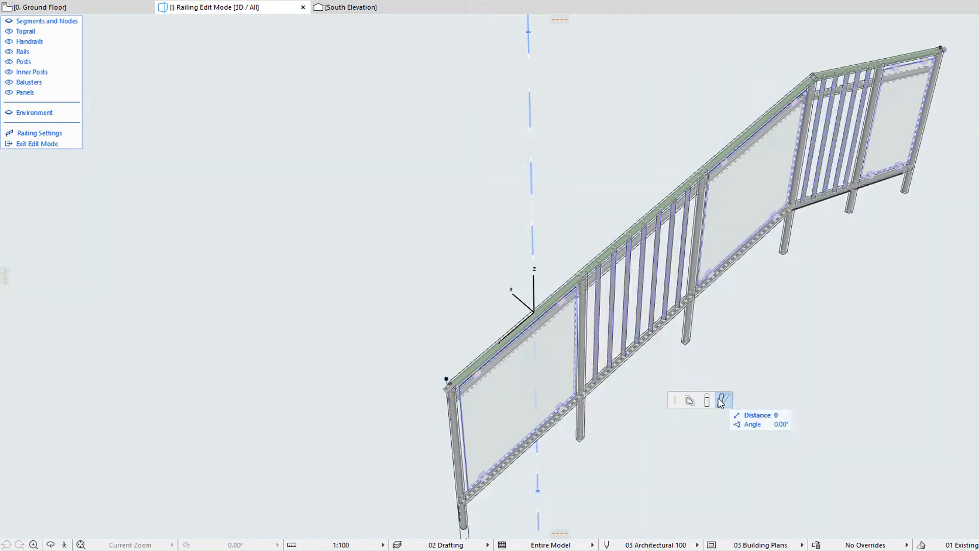
- Preview the toprail's Modify angle option with the editing plane set to Vertical, and cancel the edit
{"action": "left_click", "coordinate": [722, 401]}
{"action": "left_click", "coordinate": [620, 344]}
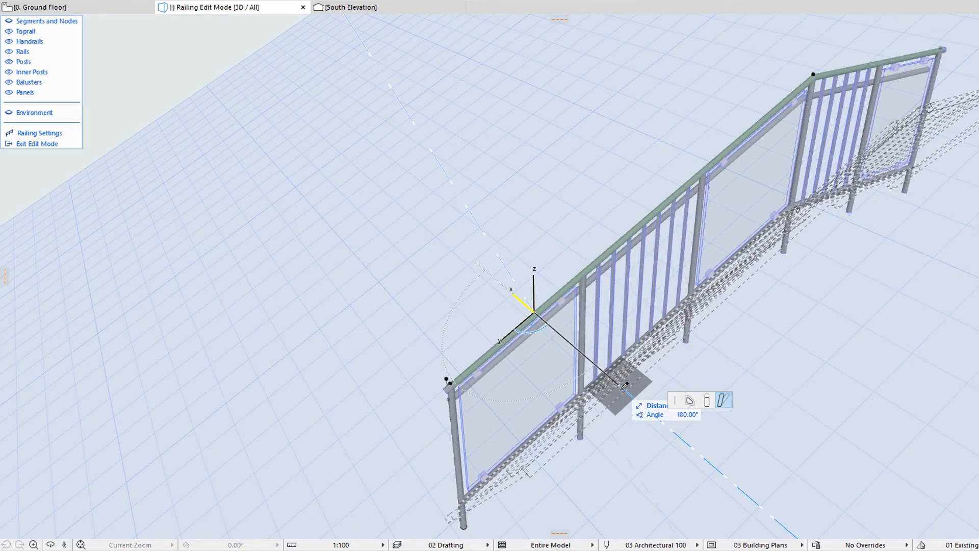
{"action": "right_click", "coordinate": [605, 341]}
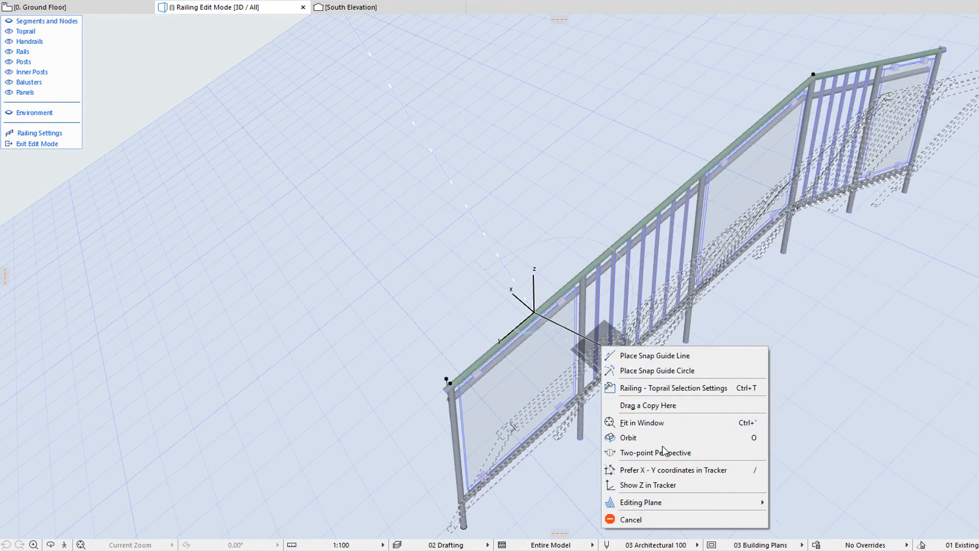
{"action": "mouse_move", "coordinate": [737, 502]}
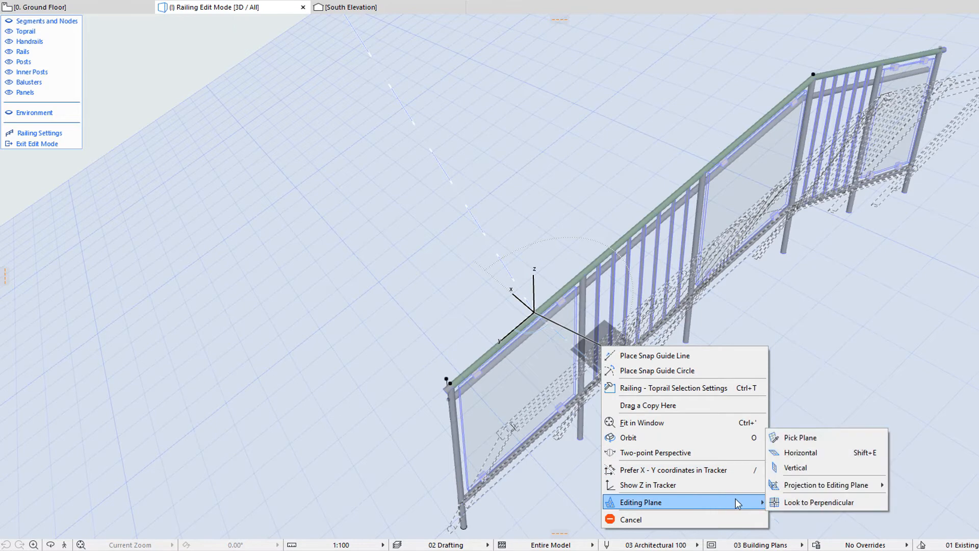
{"action": "left_click", "coordinate": [784, 471]}
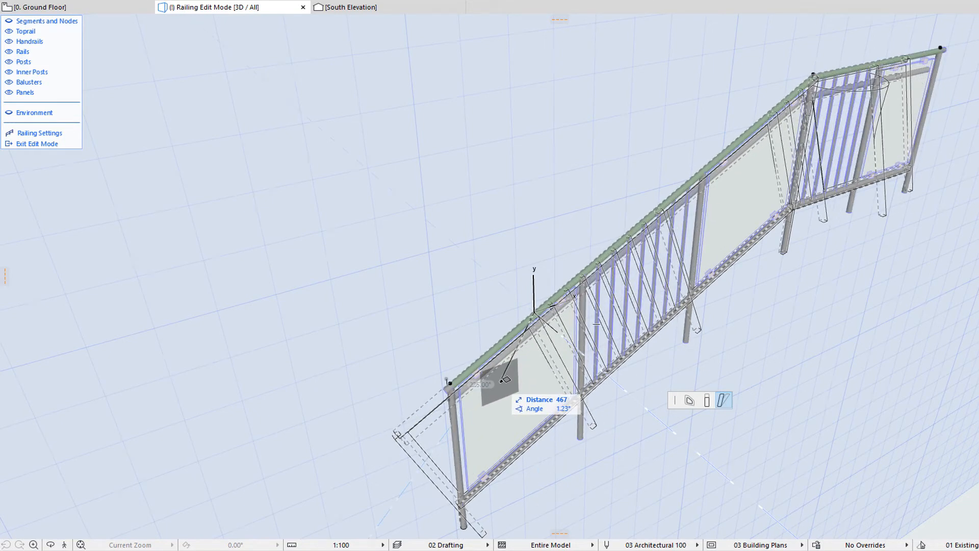
{"action": "key", "text": "Escape"}
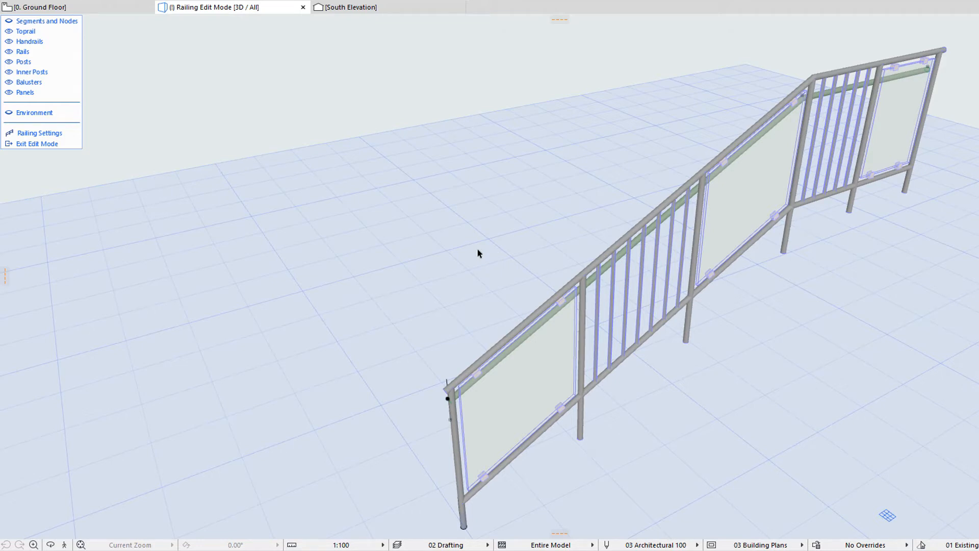
- Preview moving the handrail and then the bottom rail, cancelling each edit to keep both in place
{"action": "left_click", "coordinate": [605, 264]}
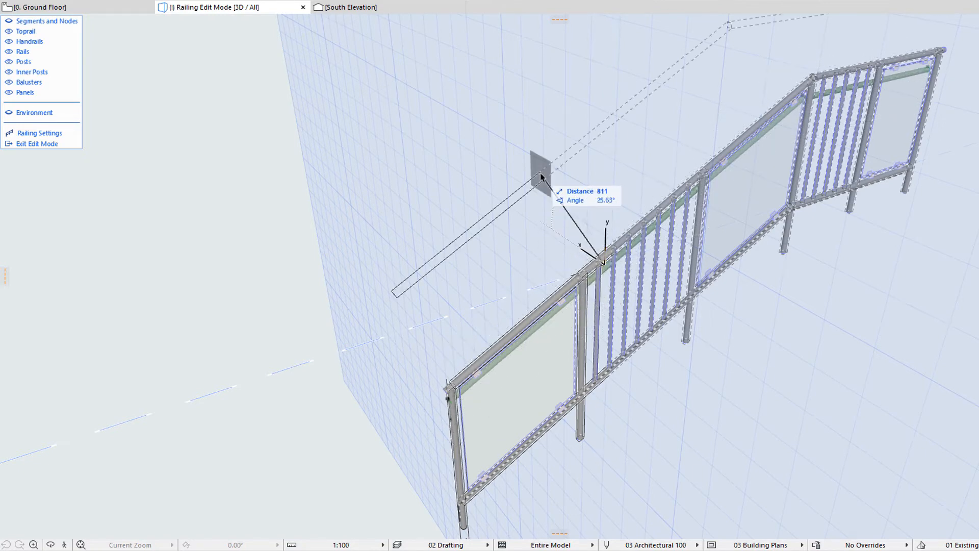
{"action": "key", "text": "Escape"}
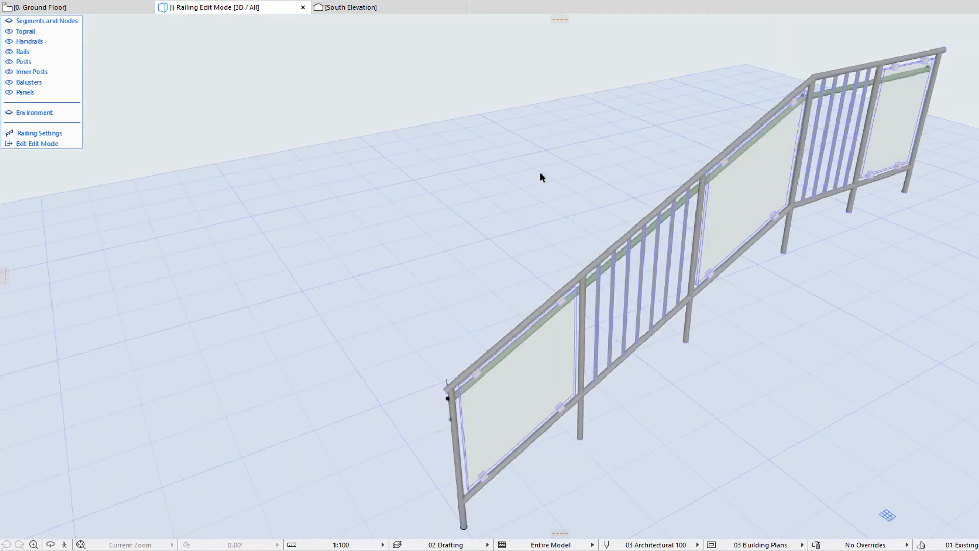
{"action": "left_click", "coordinate": [622, 361]}
{"action": "left_click", "coordinate": [649, 338]}
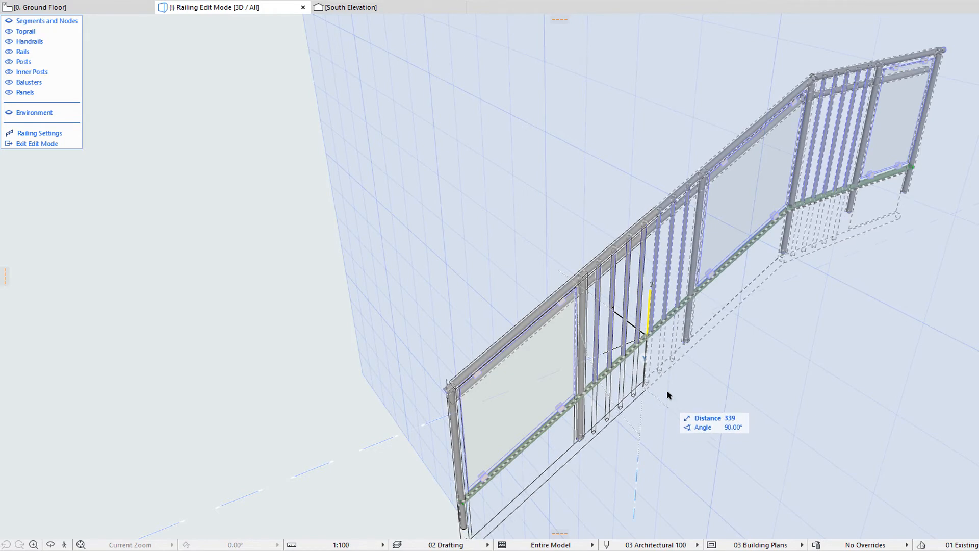
{"action": "key", "text": "Escape"}
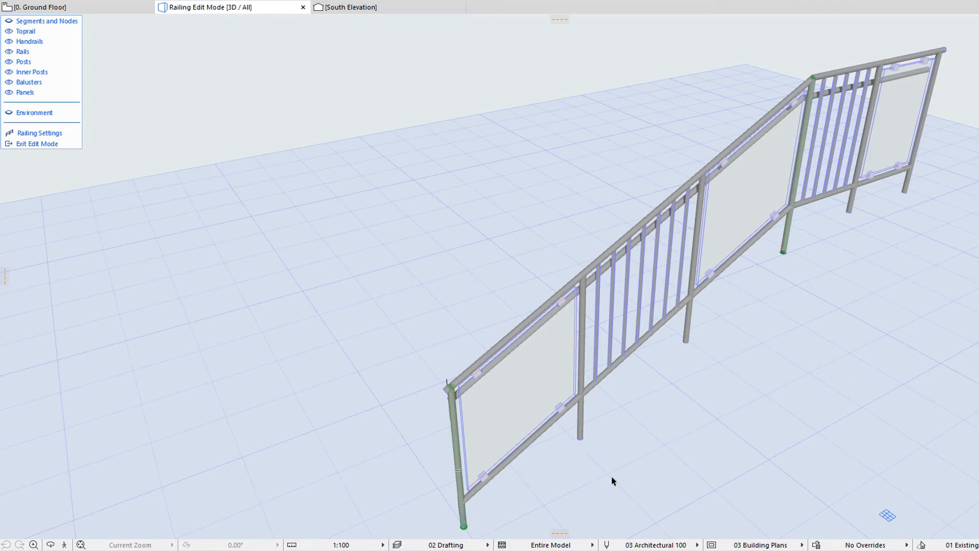
- Select the inner post beside the lowest panel, preview stretching both its ends and shifting it, and cancel each edit
{"action": "left_click", "coordinate": [583, 433]}
{"action": "left_click", "coordinate": [582, 274]}
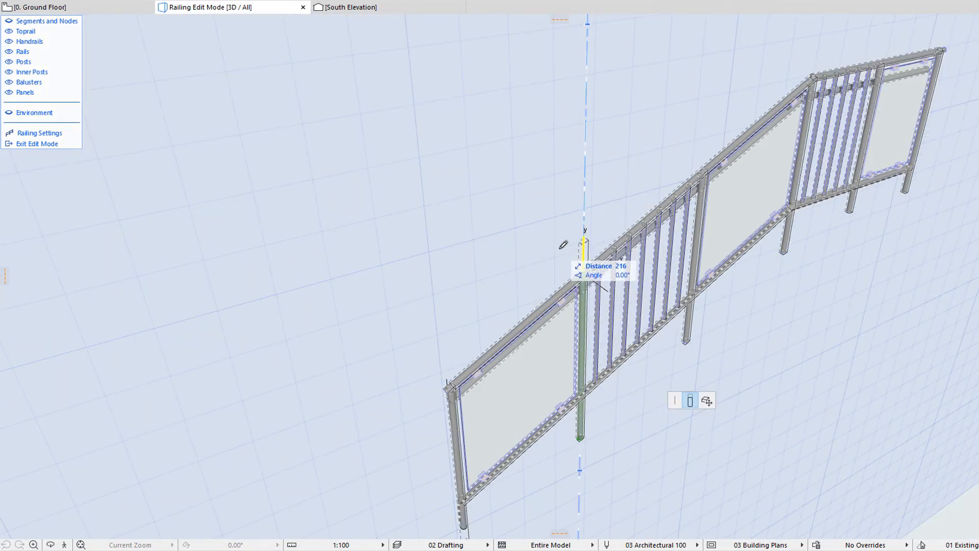
{"action": "key", "text": "Escape"}
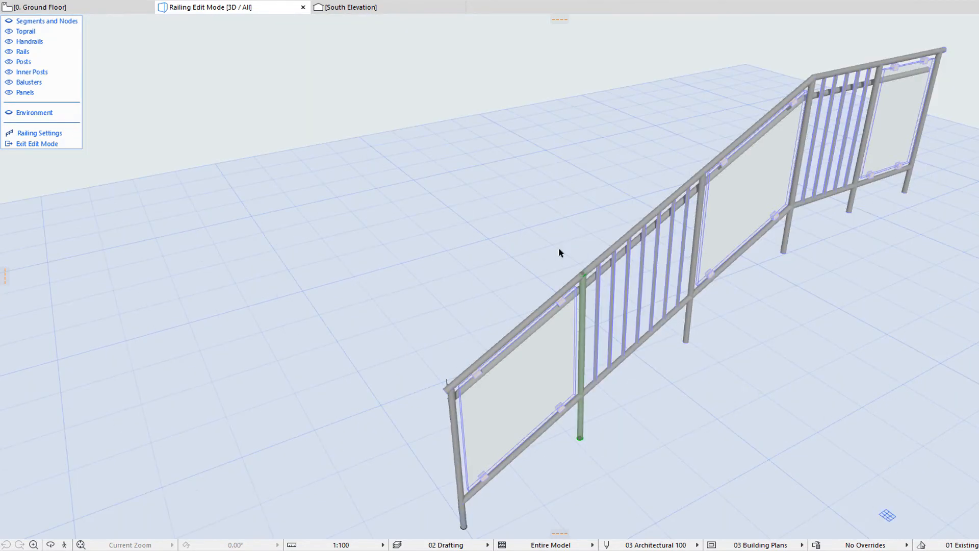
{"action": "left_click", "coordinate": [580, 440]}
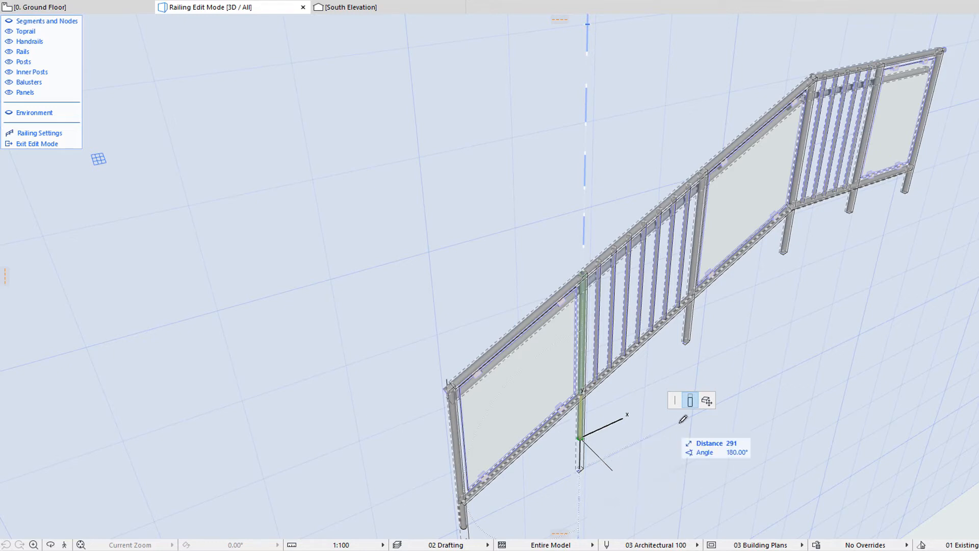
{"action": "left_click", "coordinate": [706, 401]}
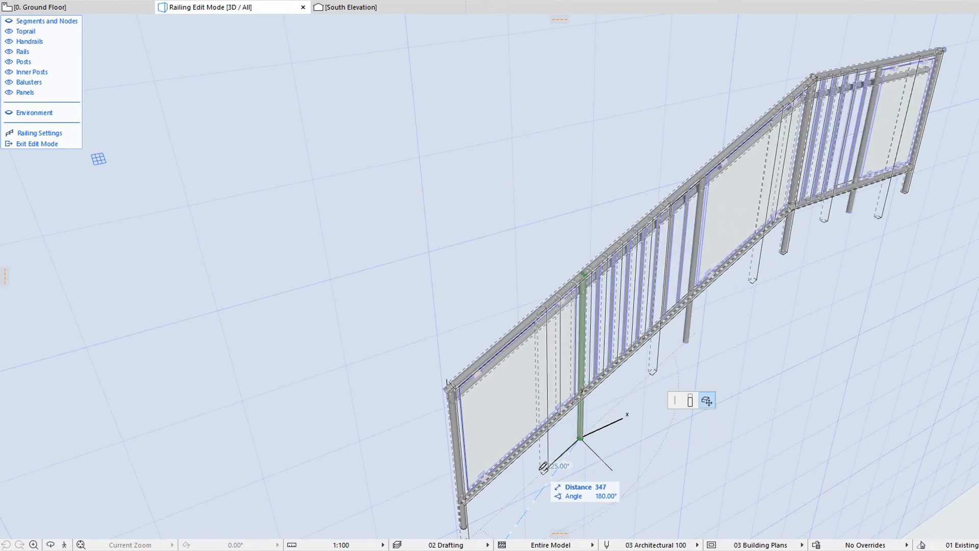
{"action": "key", "text": "Escape"}
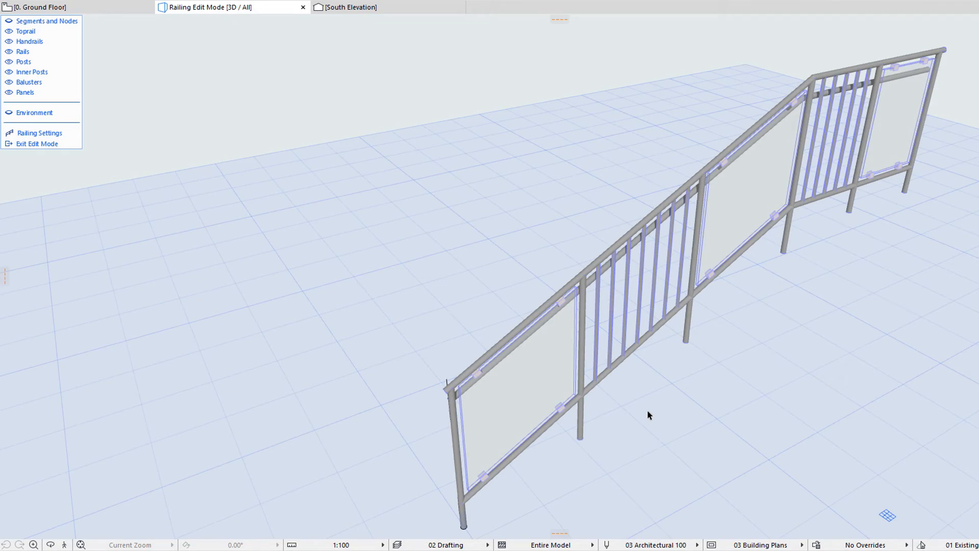
- Select the balusters of the sloped segment and preview stretching their upper and lower ends, leaving their length unedited
{"action": "left_click", "coordinate": [622, 319]}
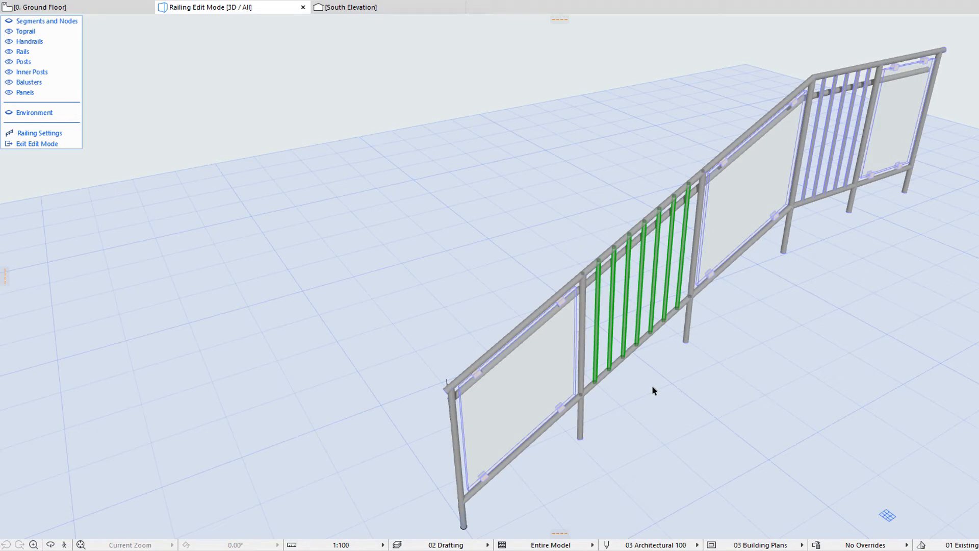
{"action": "left_click", "coordinate": [615, 248]}
{"action": "left_click", "coordinate": [681, 304]}
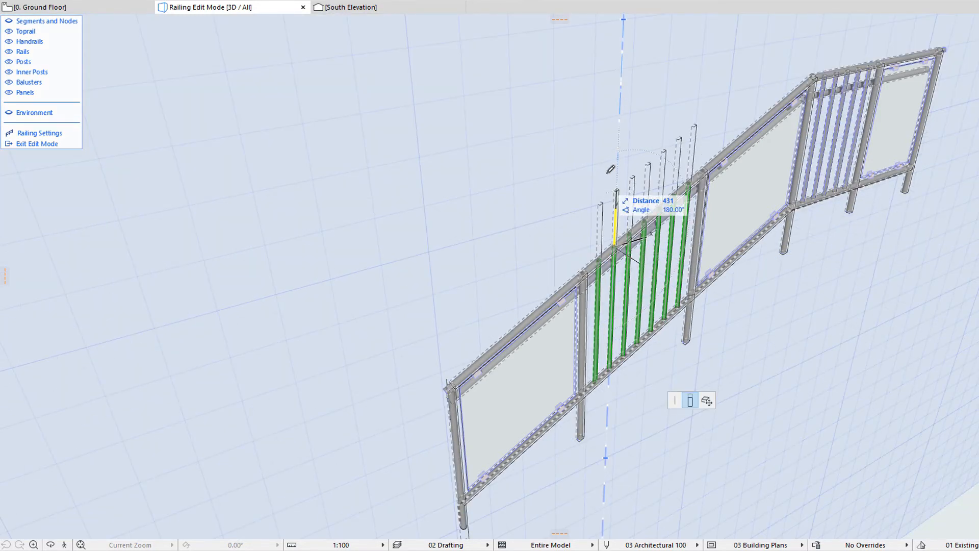
{"action": "key", "text": "Escape"}
{"action": "left_click", "coordinate": [637, 347]}
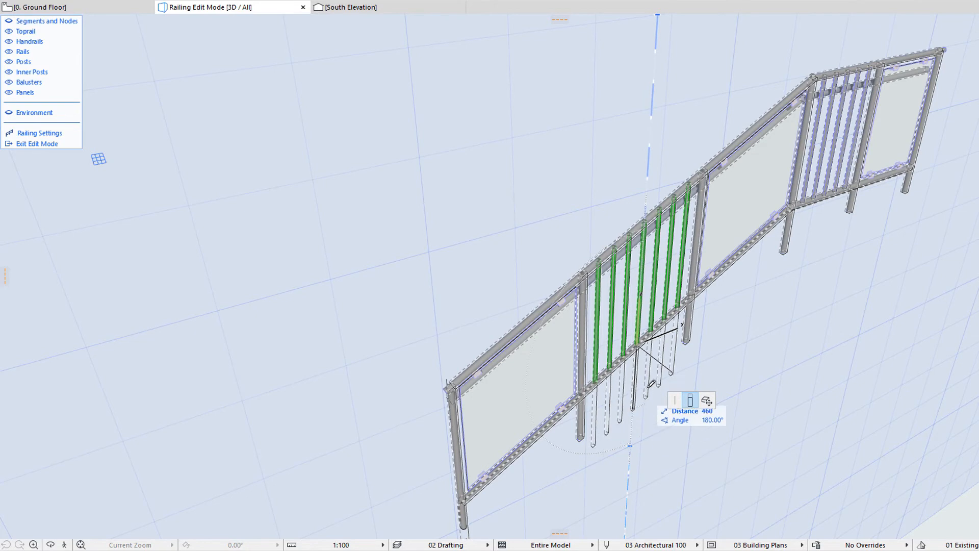
{"action": "left_click", "coordinate": [652, 370]}
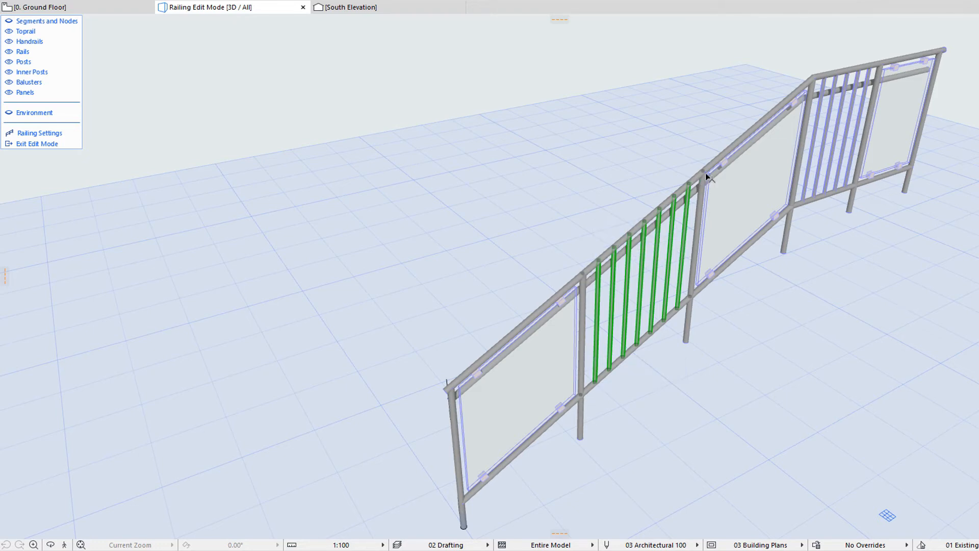
- Try narrowing the sloped segment's baluster group from its uphill side and raising its lower ends, and undo the stretches
{"action": "left_click", "coordinate": [691, 301]}
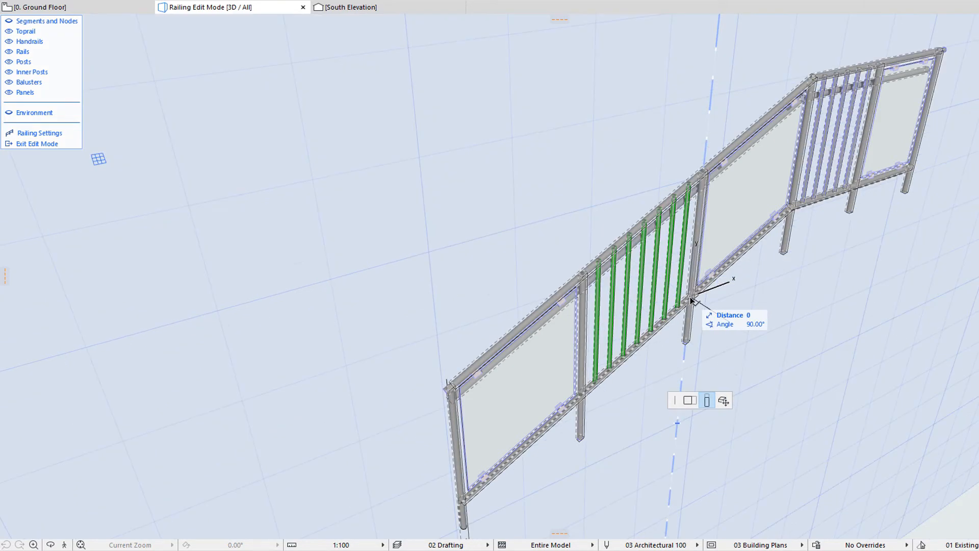
{"action": "left_click", "coordinate": [688, 401]}
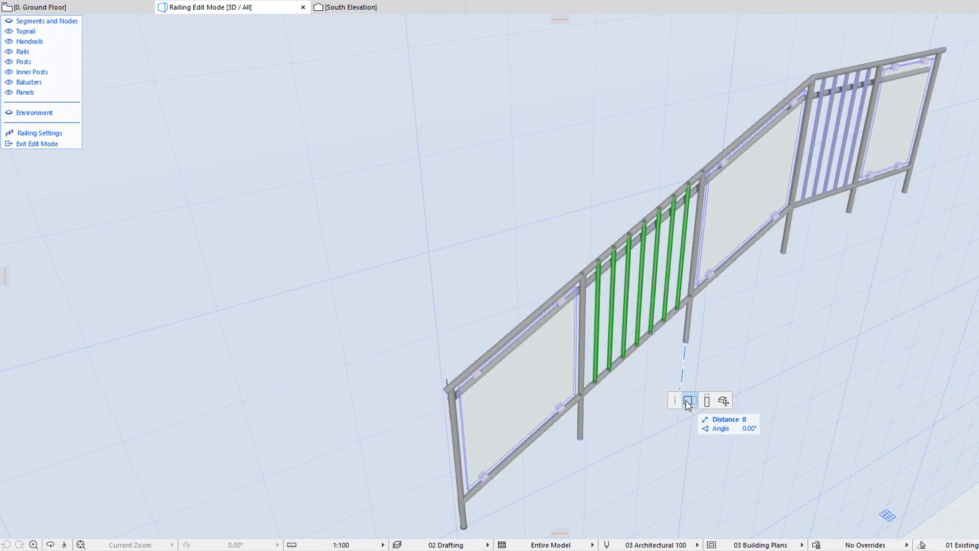
{"action": "left_click", "coordinate": [681, 350]}
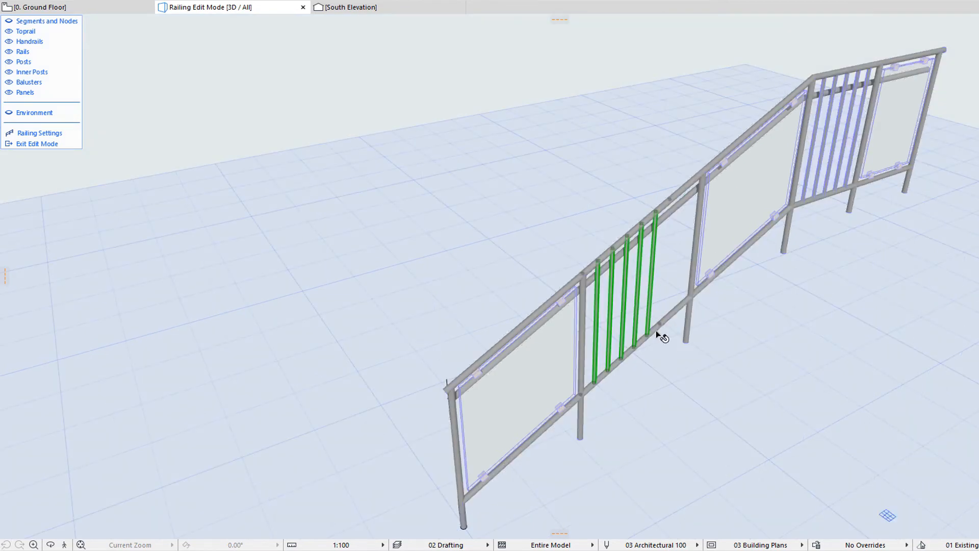
{"action": "left_click", "coordinate": [660, 325]}
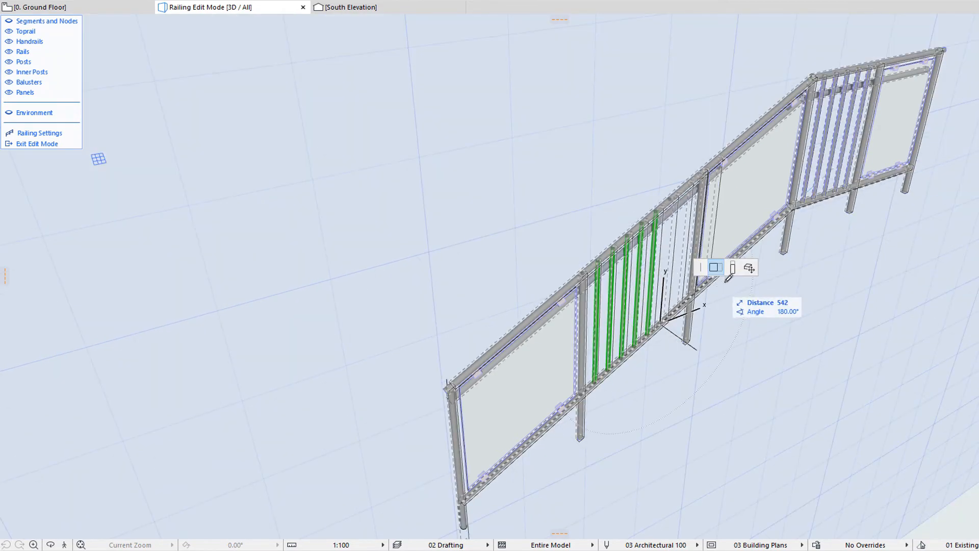
{"action": "left_click", "coordinate": [732, 268]}
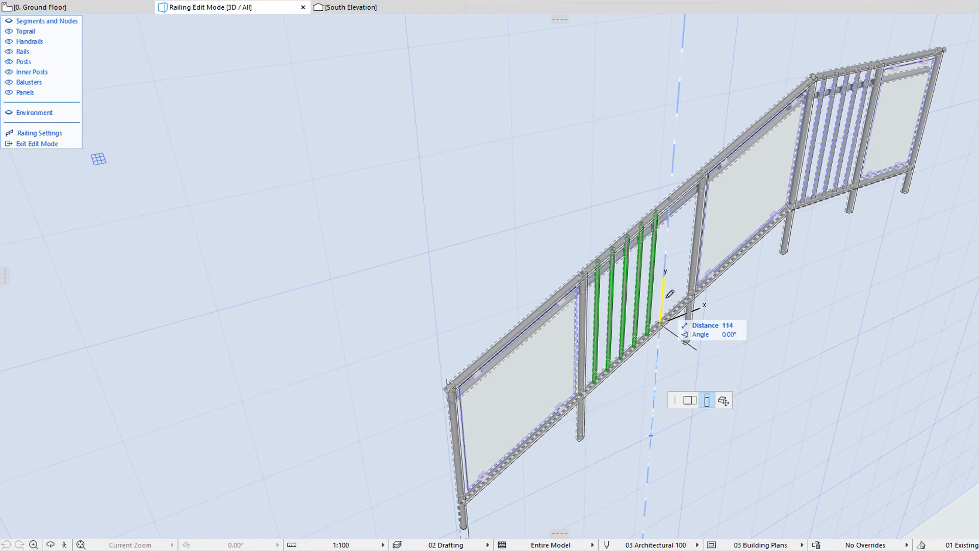
{"action": "key", "text": "Escape"}
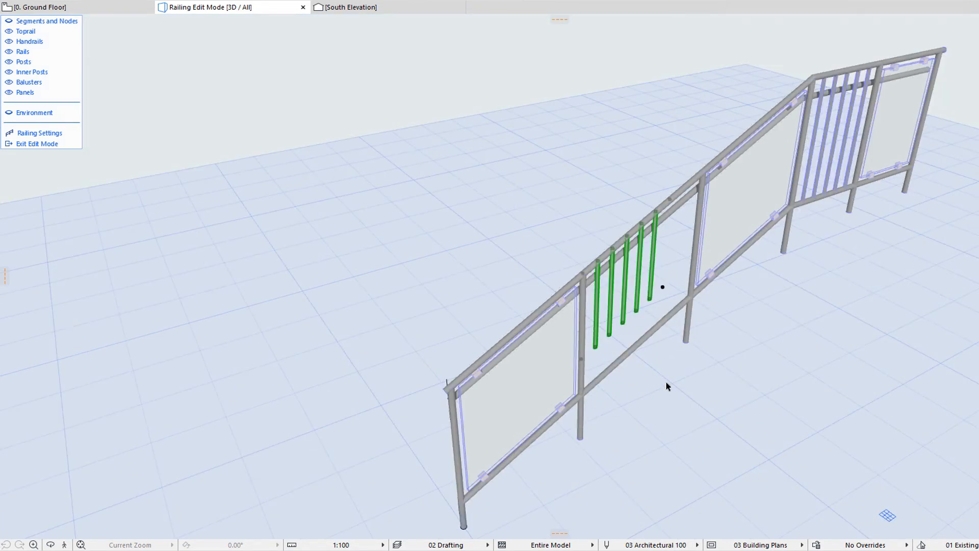
{"action": "key", "text": "ctrl+z"}
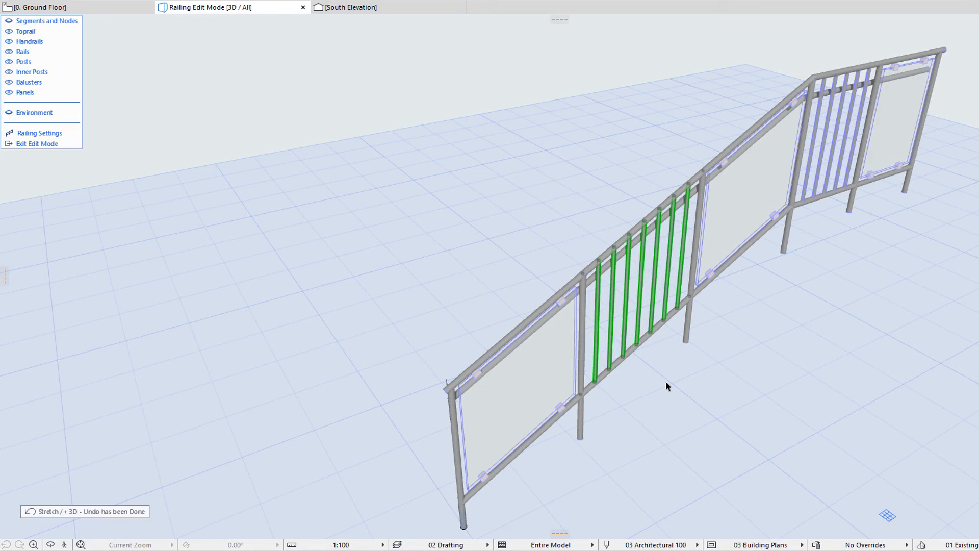
- Preview moving the baluster group out of the railing plane, cancel the edit and deselect the balusters
{"action": "left_click", "coordinate": [581, 394]}
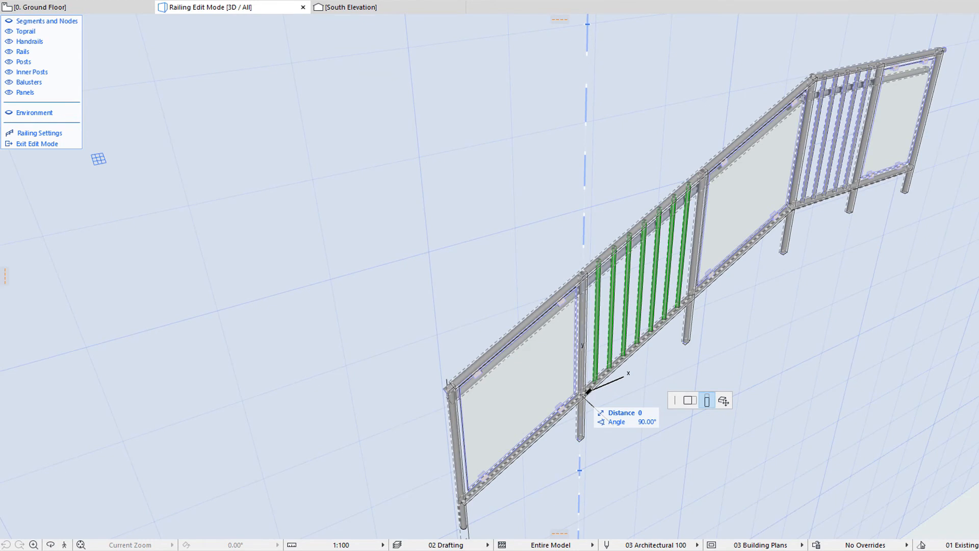
{"action": "left_click", "coordinate": [724, 401]}
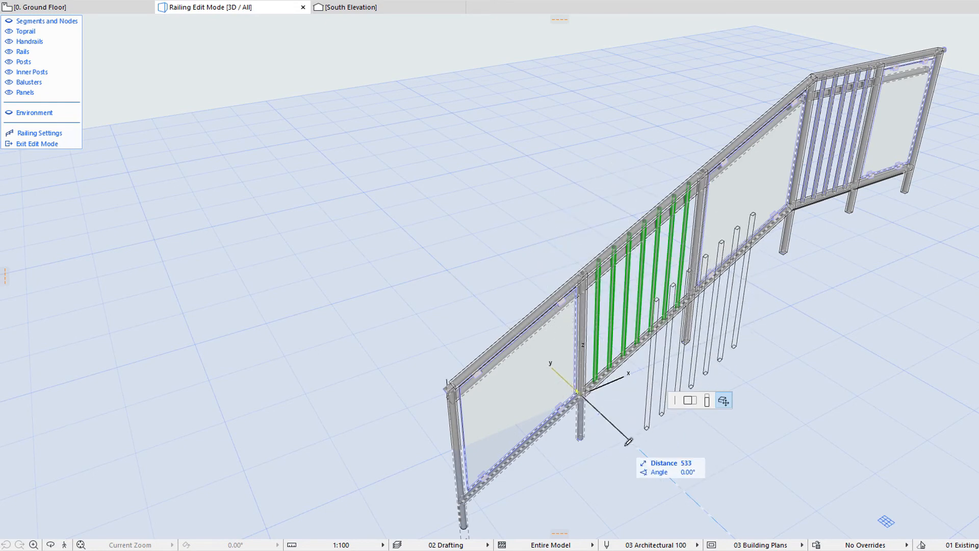
{"action": "key", "text": "Escape"}
{"action": "left_click", "coordinate": [650, 384]}
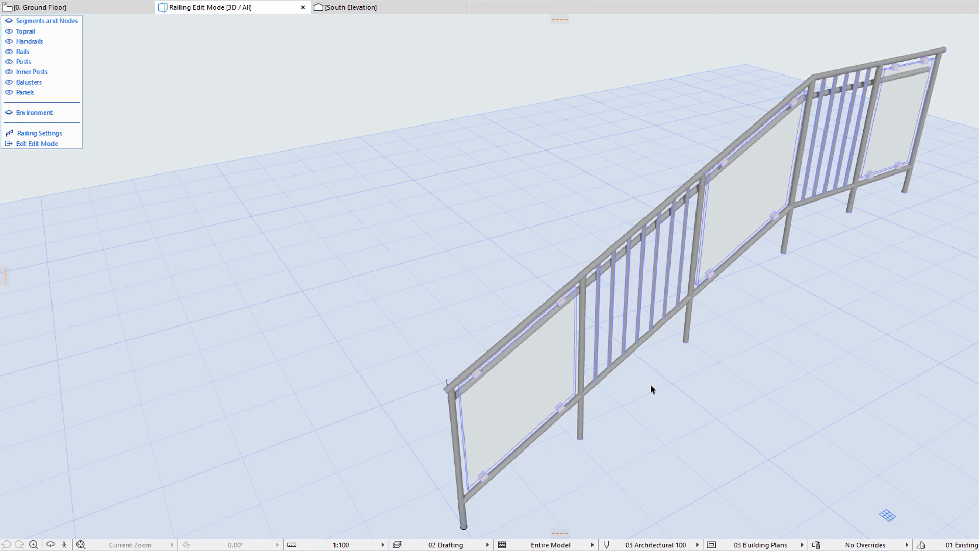
- Select the lowest panel, try narrowing it from its uphill side and moving it out of the railing plane, and undo the edit
{"action": "left_click", "coordinate": [570, 347]}
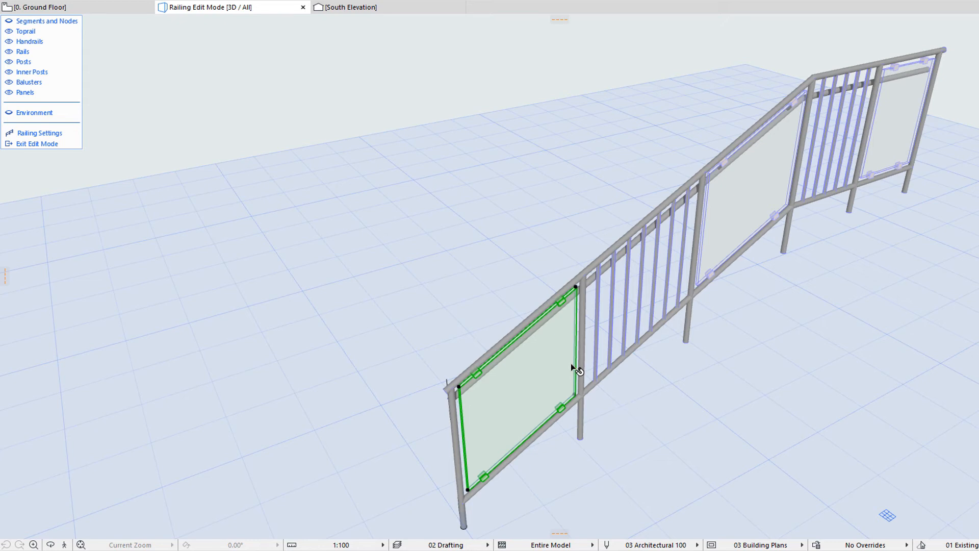
{"action": "left_click", "coordinate": [577, 345]}
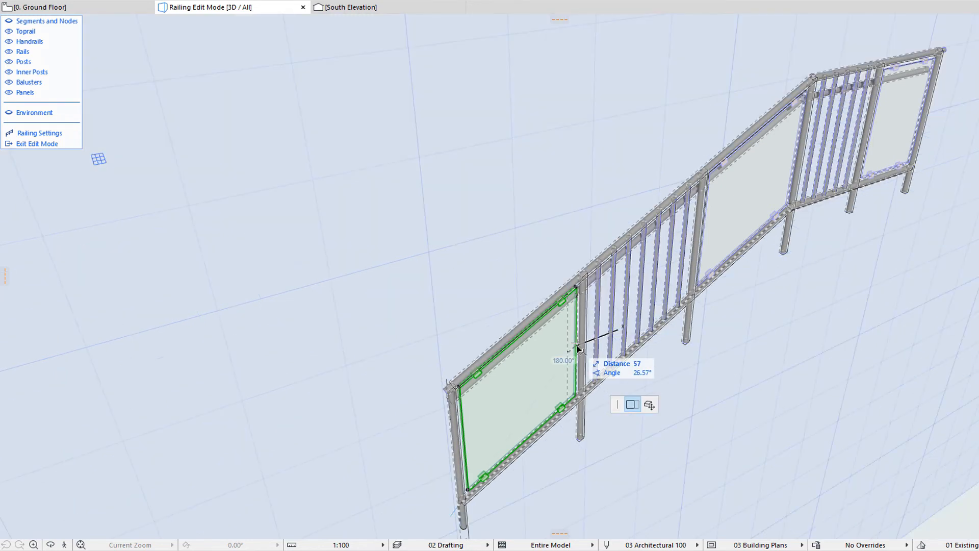
{"action": "left_click", "coordinate": [546, 369]}
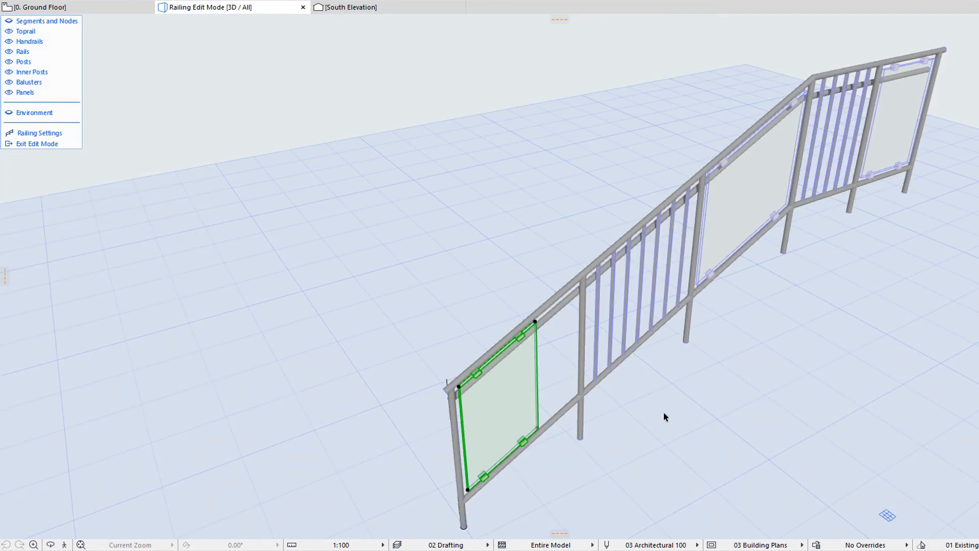
{"action": "left_click", "coordinate": [538, 377]}
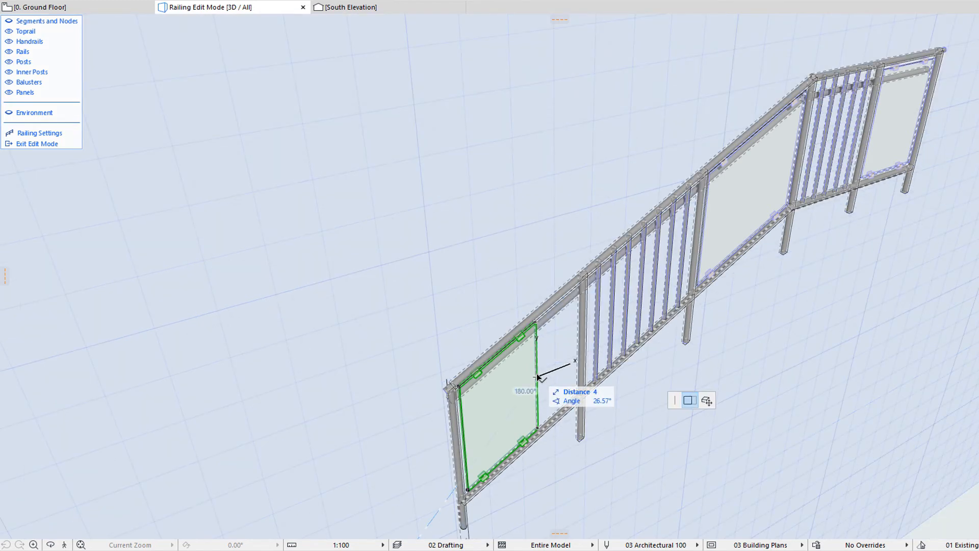
{"action": "left_click", "coordinate": [707, 402]}
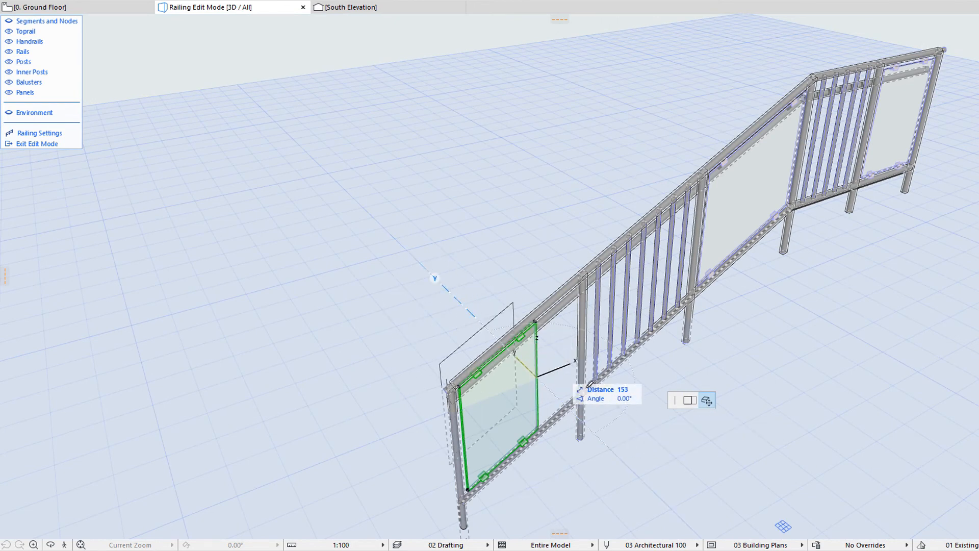
{"action": "left_click", "coordinate": [623, 412]}
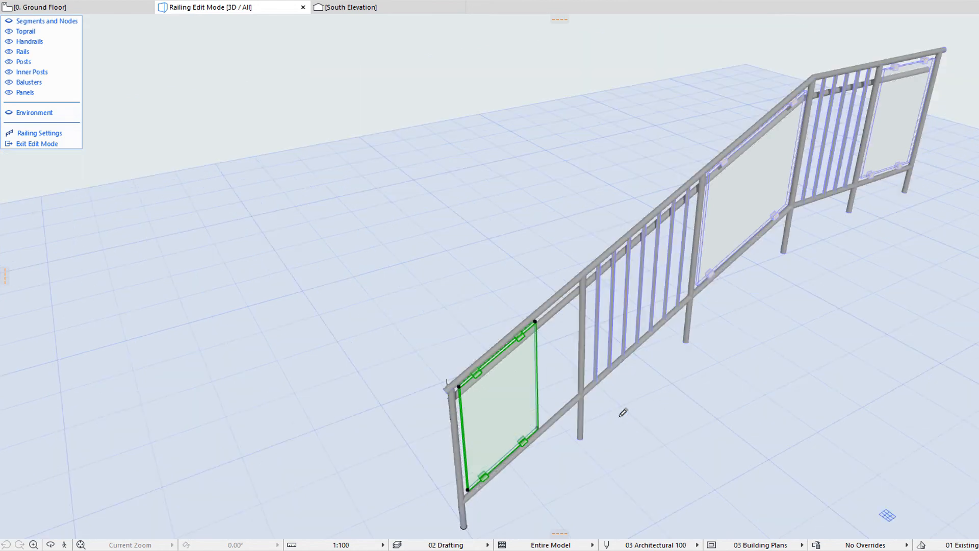
{"action": "key", "text": "ctrl+z"}
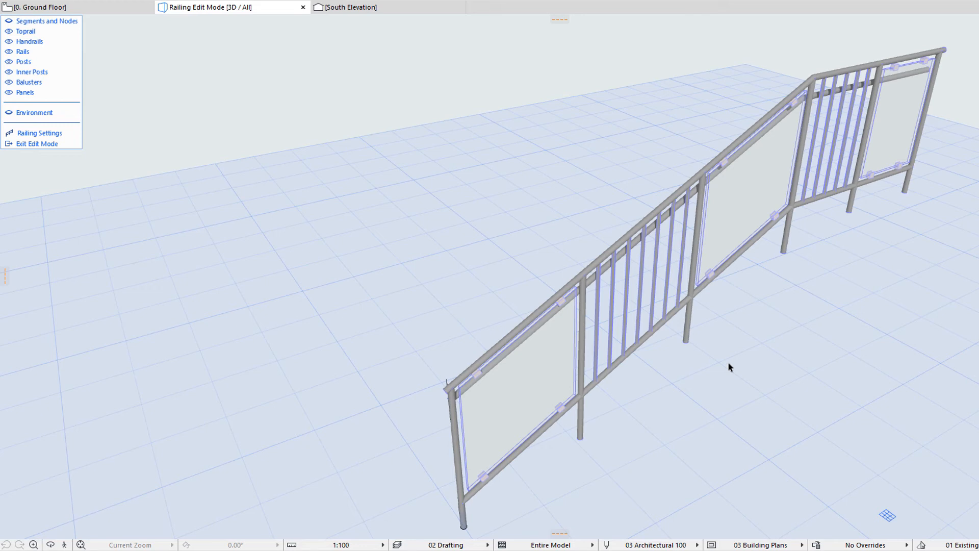
- Toggle the environment until it is shown around the railing, and switch the 3D style to Simple Shading
{"action": "left_click", "coordinate": [69, 116]}
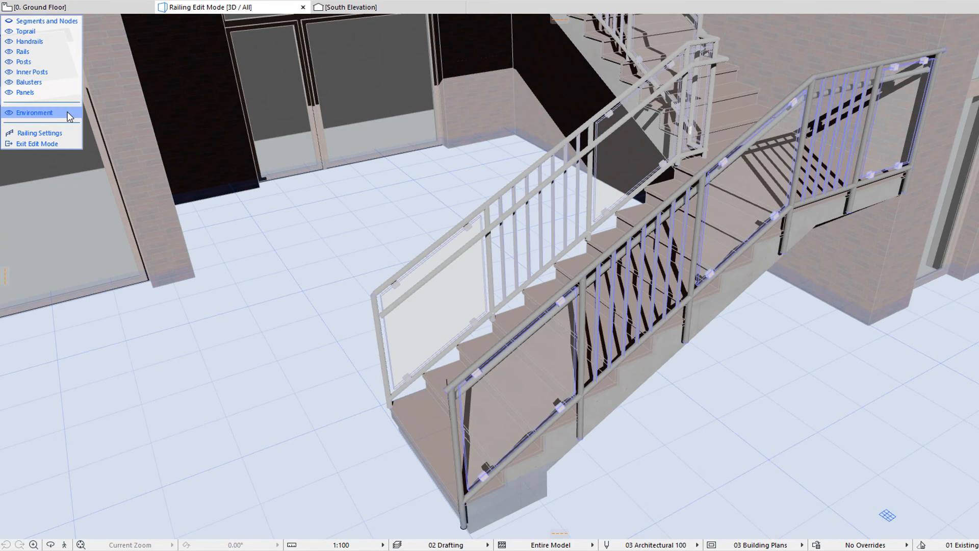
{"action": "left_click", "coordinate": [70, 117]}
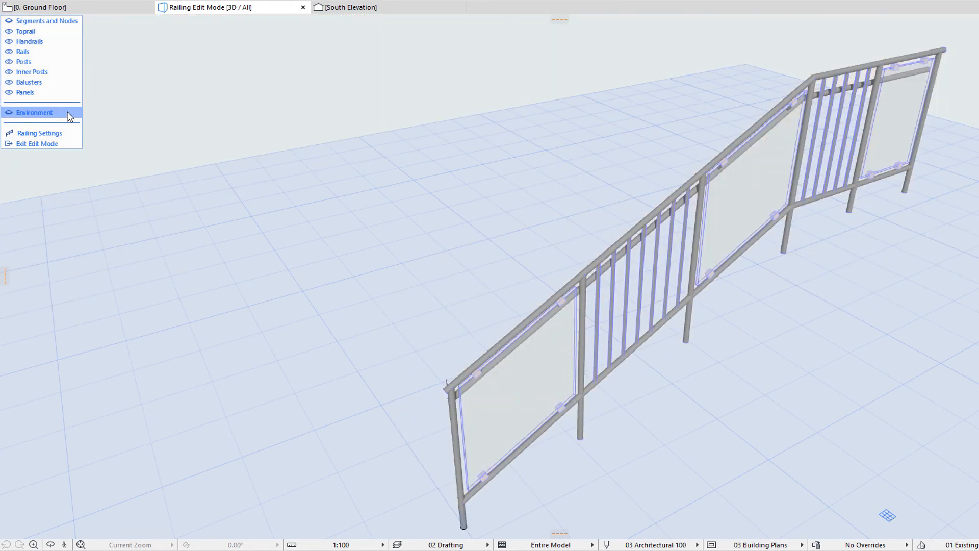
{"action": "left_click", "coordinate": [70, 117]}
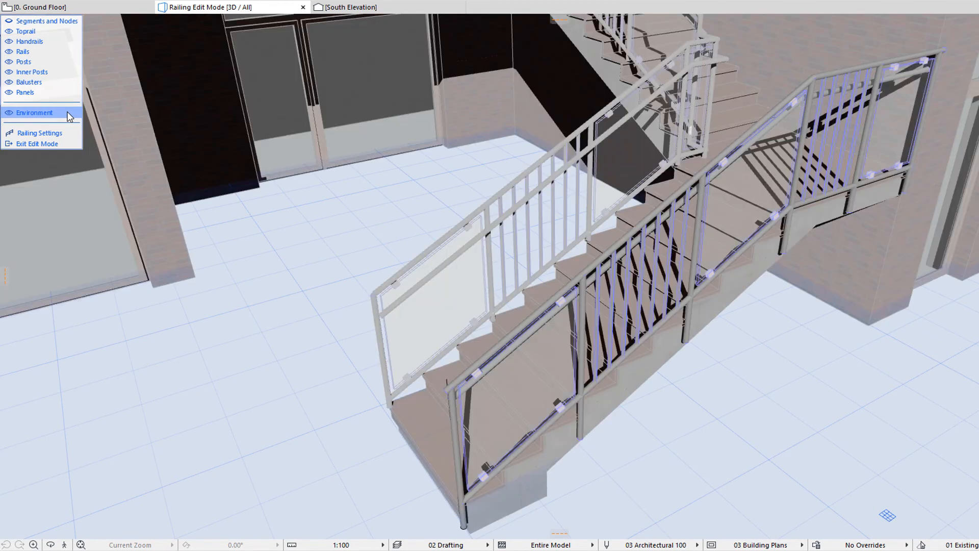
{"action": "right_click", "coordinate": [259, 7]}
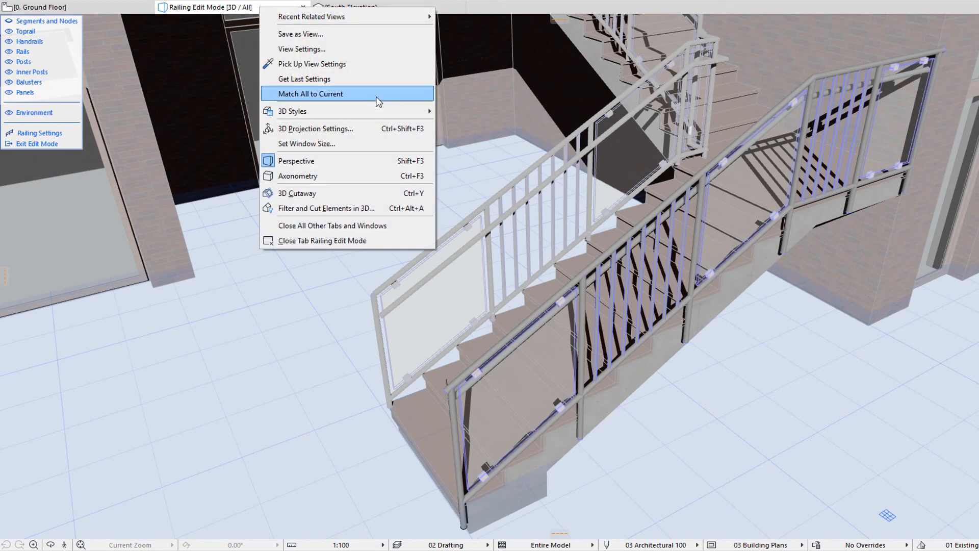
{"action": "mouse_move", "coordinate": [389, 111]}
{"action": "left_click", "coordinate": [477, 190]}
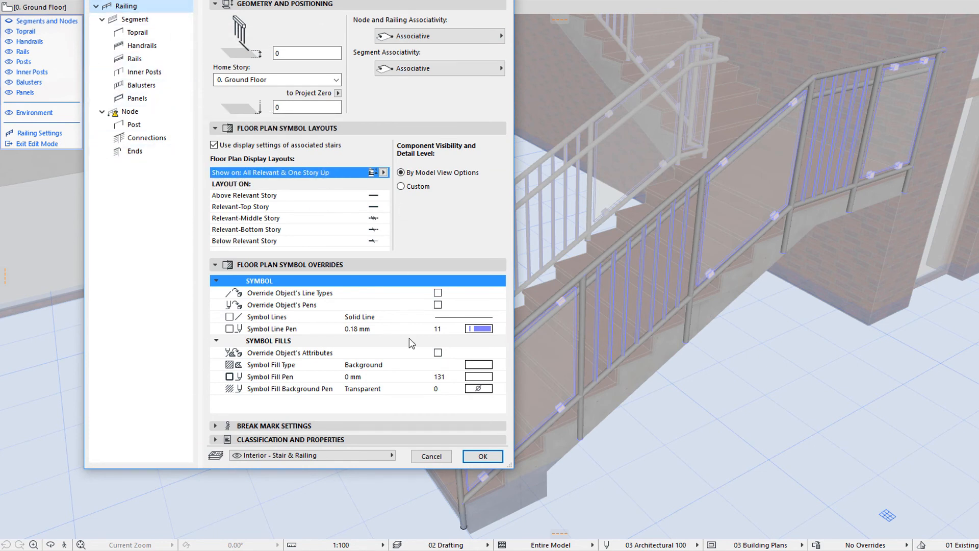
- Dismiss the Railing Settings without changes, and exit and re-enter Edit Mode for the selected railing
{"action": "left_click", "coordinate": [431, 456]}
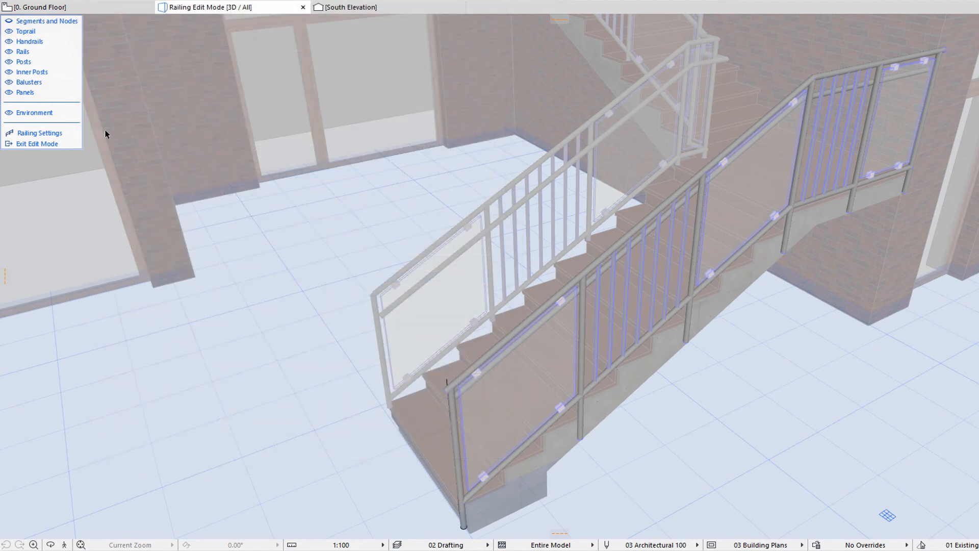
{"action": "left_click", "coordinate": [68, 145]}
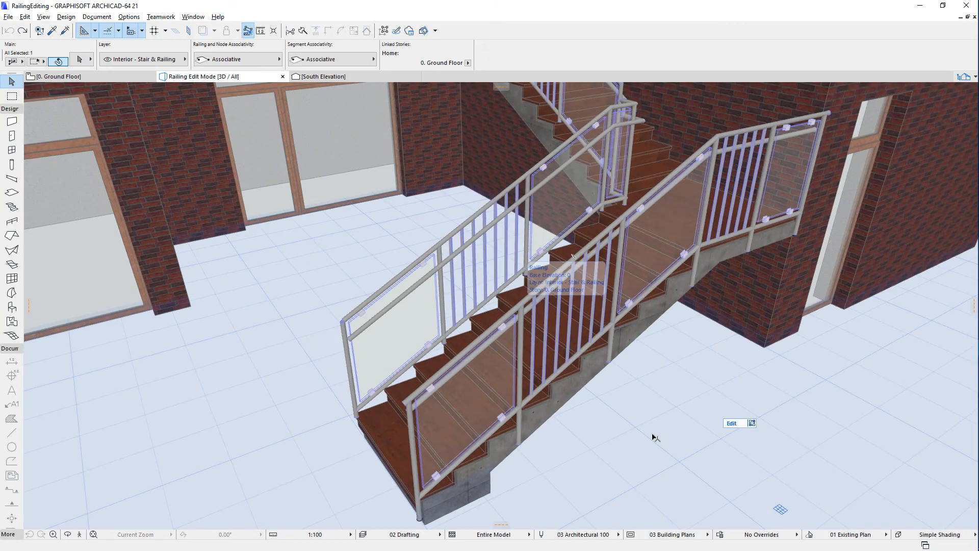
{"action": "left_click", "coordinate": [826, 412]}
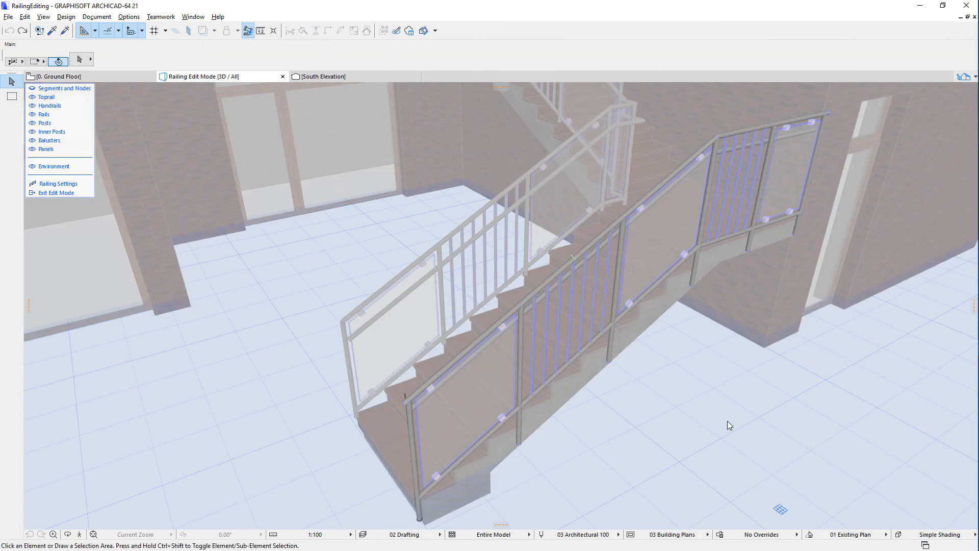
- Hide the environment and check the railing in the Ground Floor plan, deselecting its panel before returning to 3D
{"action": "left_click", "coordinate": [71, 169]}
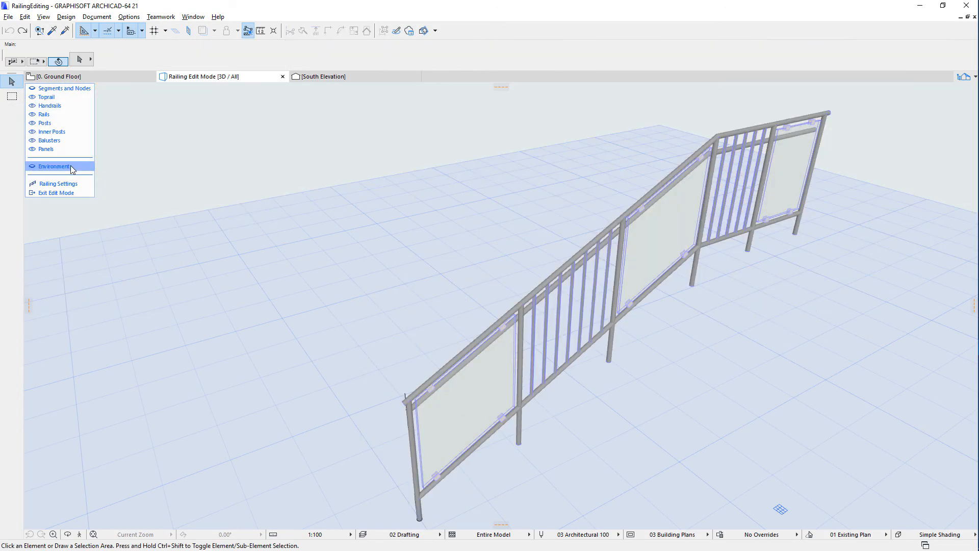
{"action": "left_click", "coordinate": [128, 77]}
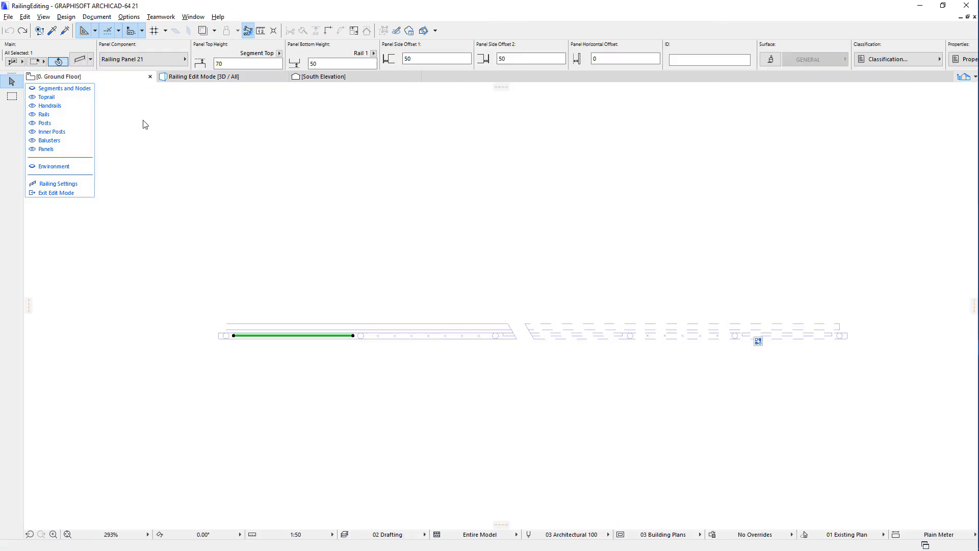
{"action": "left_click", "coordinate": [144, 125]}
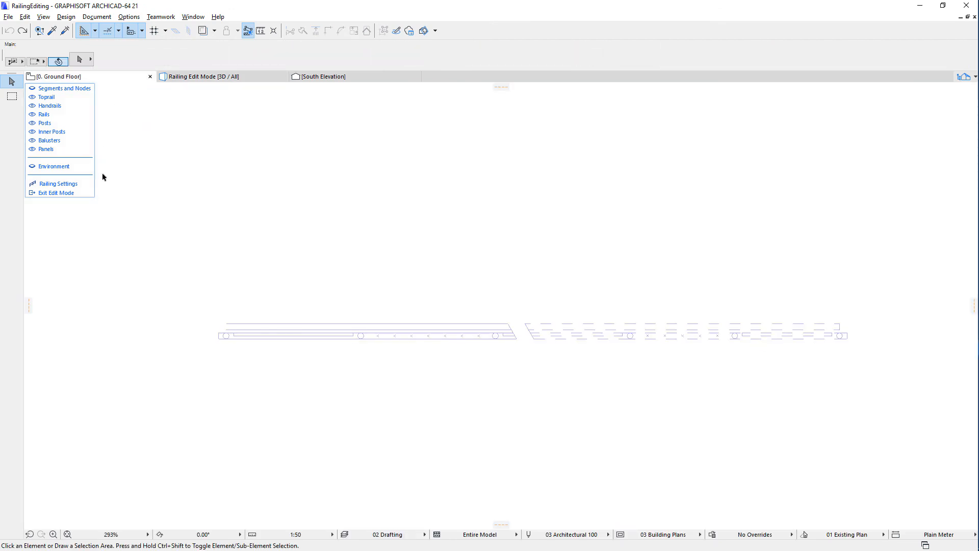
{"action": "left_click", "coordinate": [192, 79]}
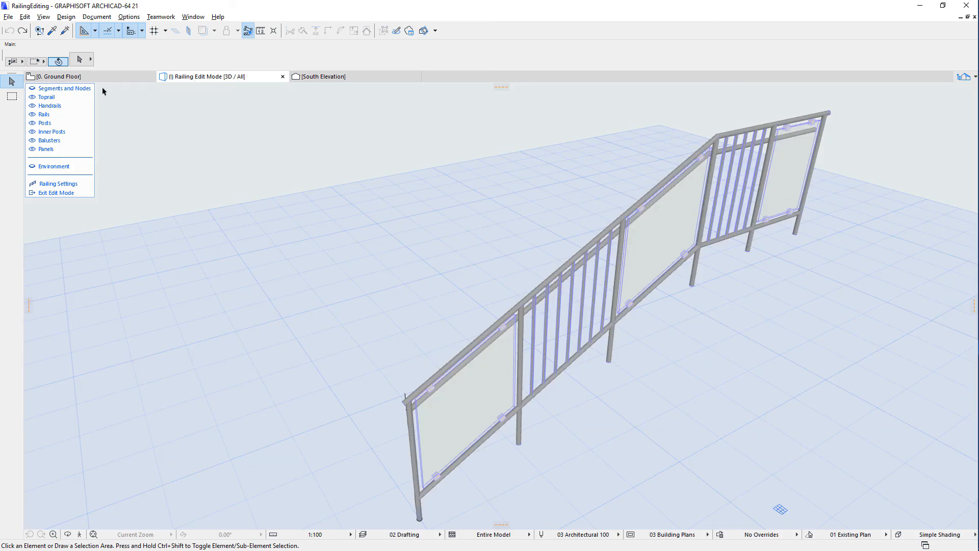
- View the railing in the South Elevation, toggle the environment on and off, and exit Railing Edit Mode
{"action": "left_click", "coordinate": [321, 79]}
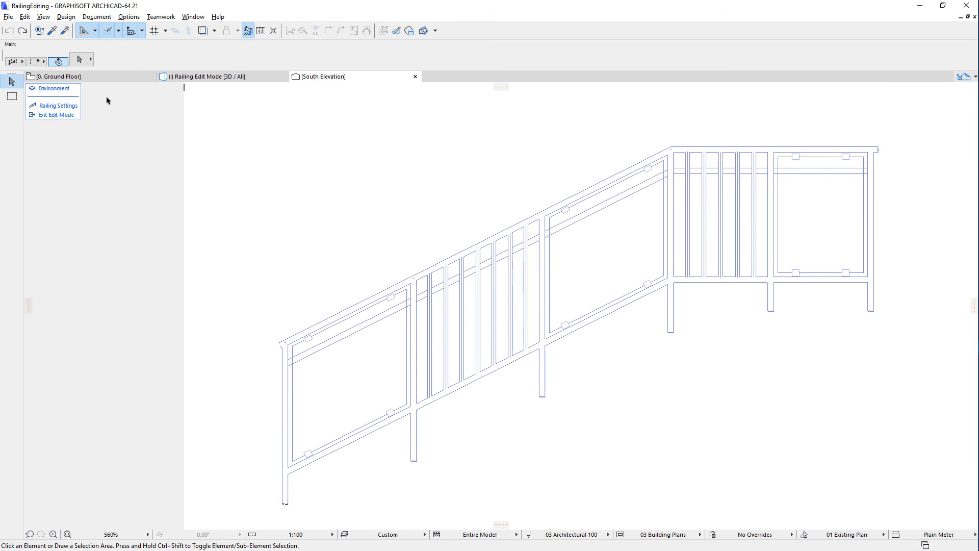
{"action": "left_click", "coordinate": [73, 94]}
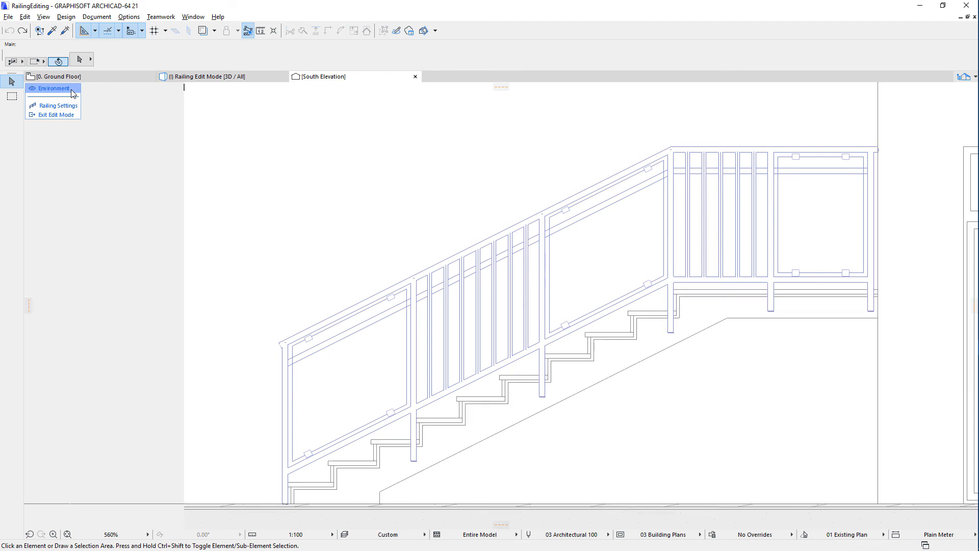
{"action": "left_click", "coordinate": [73, 94]}
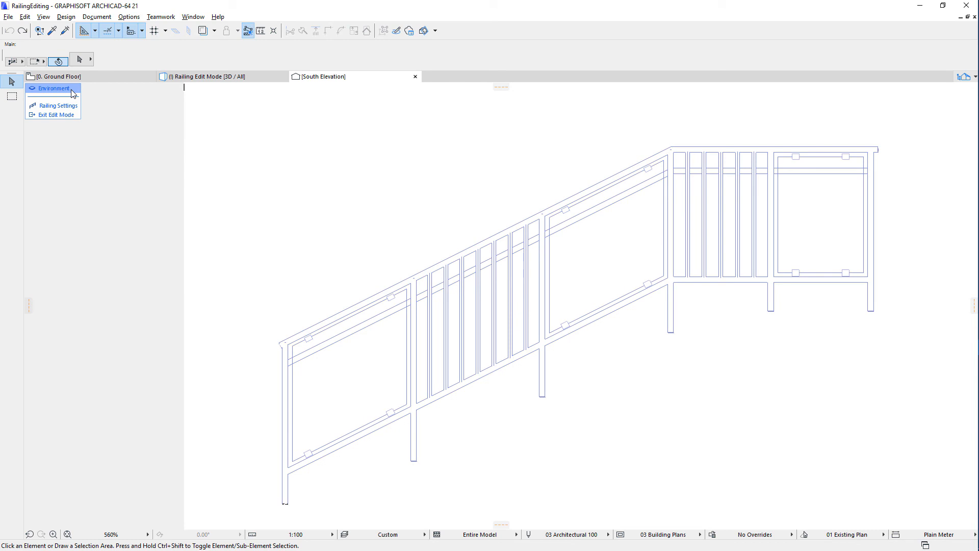
{"action": "left_click", "coordinate": [75, 115]}
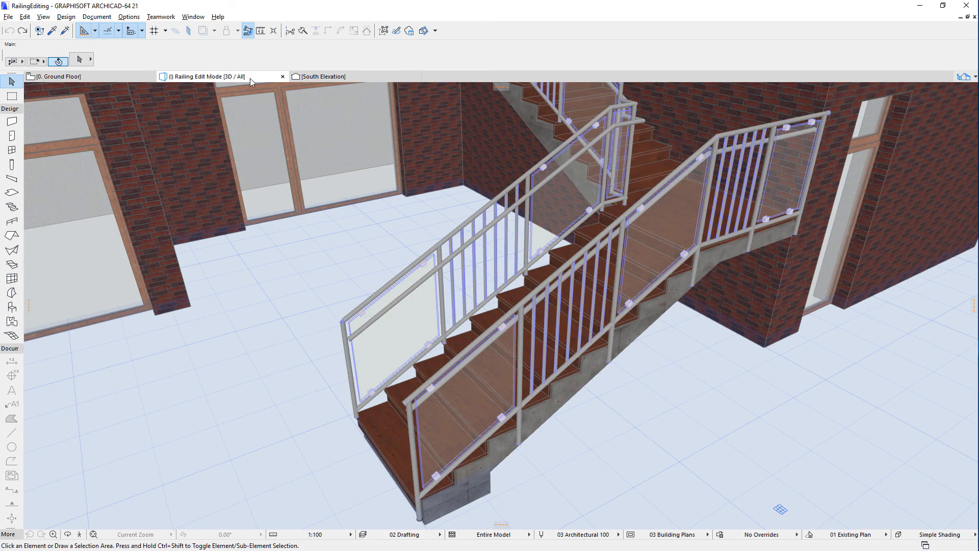
- Restore the original 3D view from the recent views related to the Railing Edit Mode view
{"action": "right_click", "coordinate": [250, 78]}
{"action": "mouse_move", "coordinate": [281, 99]}
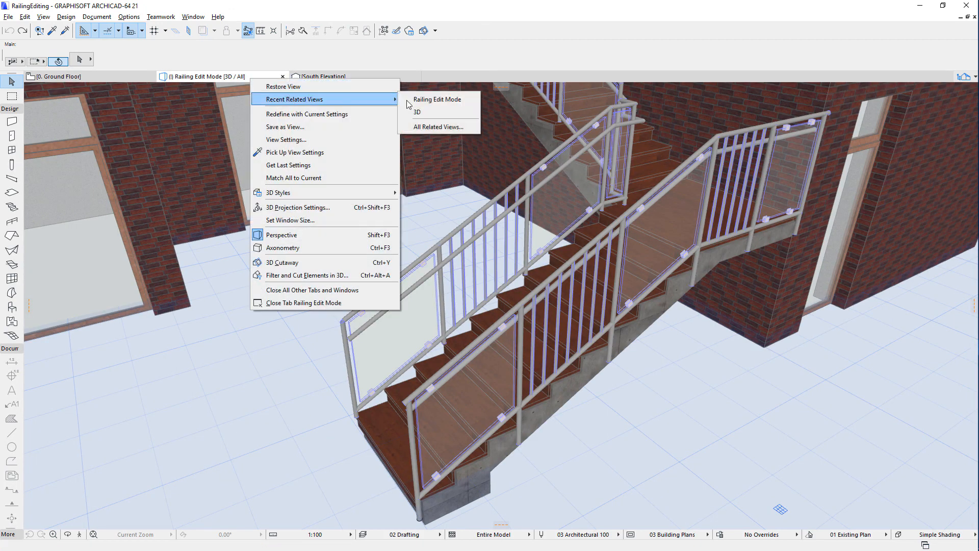
{"action": "left_click", "coordinate": [436, 99]}
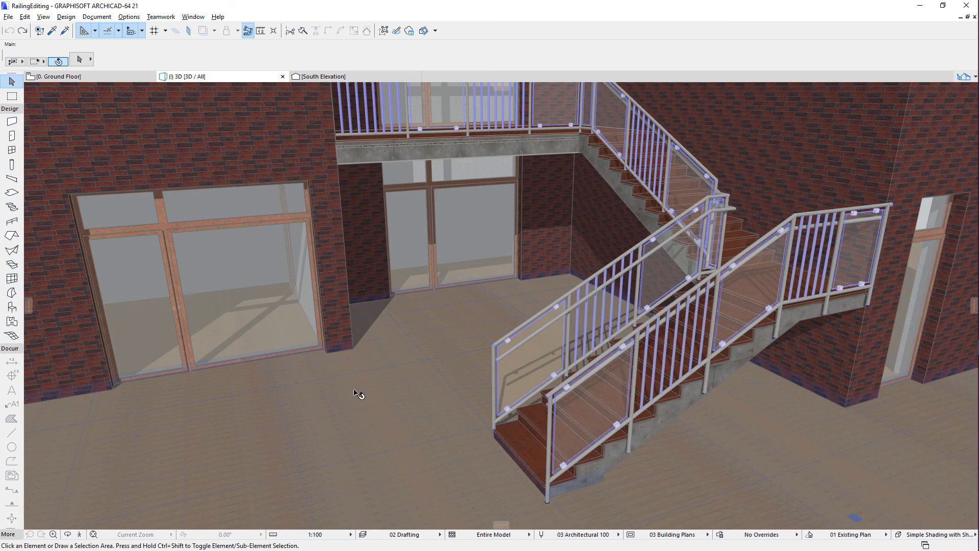